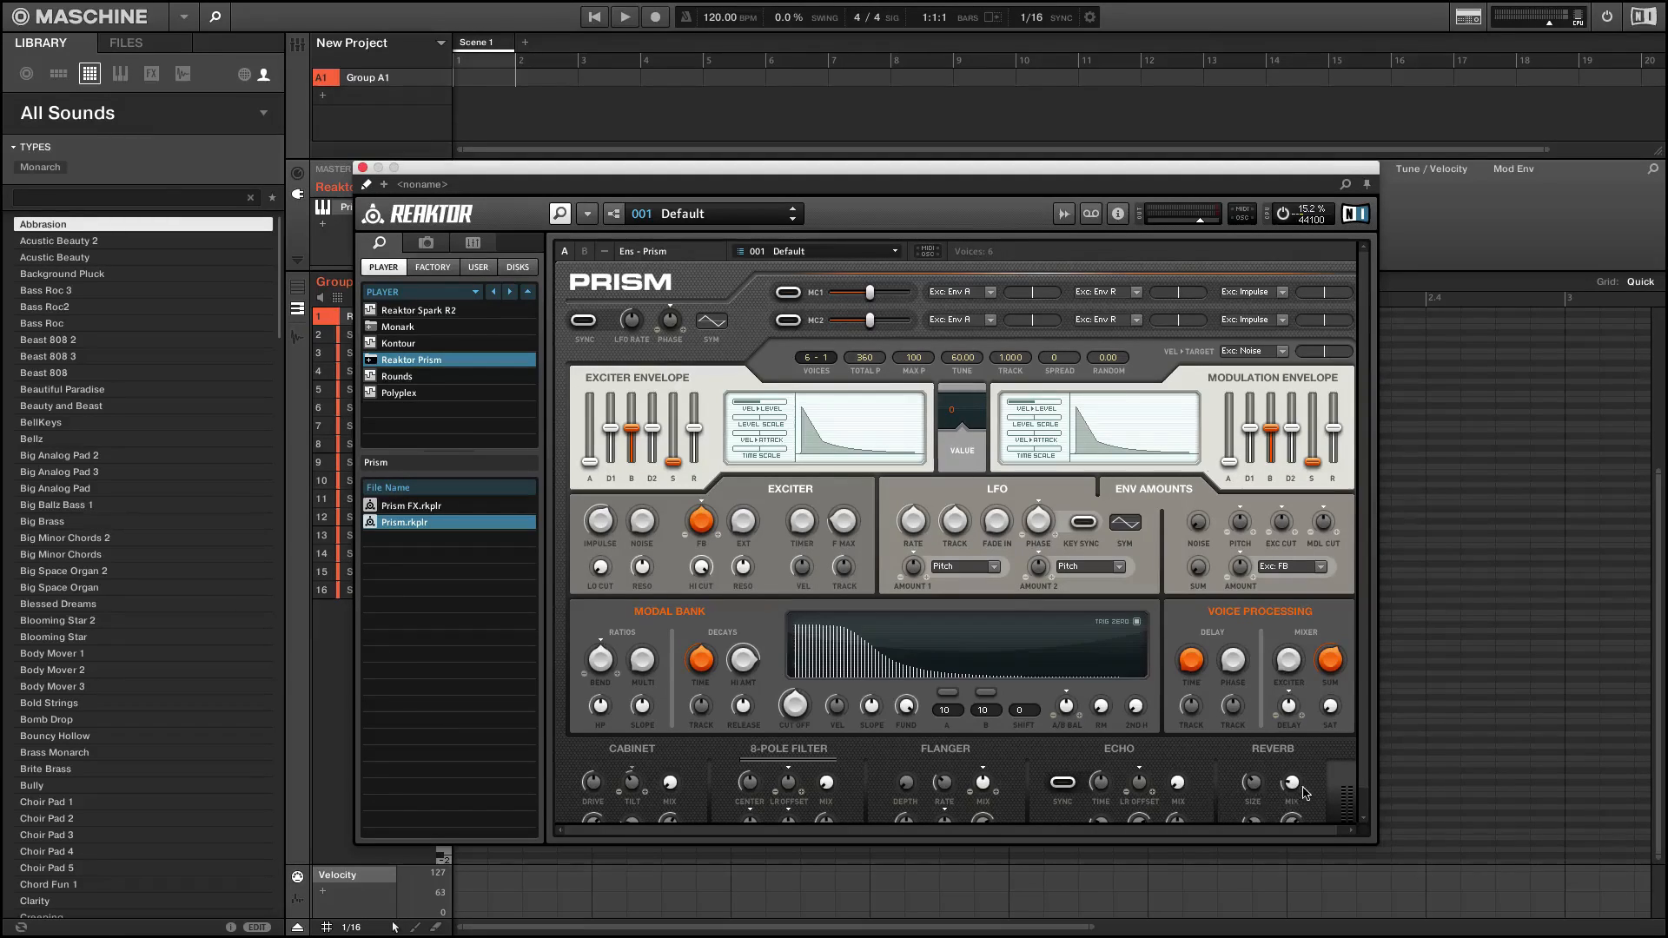
- Turn down the Reverb Mix in Prism and set the Tune value to 48.00
left_click_drag(1292, 786, 1293, 825)
left_click_drag(955, 358, 955, 401)
- In the Exciter section, raise Impulse and Noise, then lower FB, Hi Cut and both Reso controls
left_click_drag(595, 524, 596, 431)
left_click_drag(641, 525, 640, 398)
left_click_drag(701, 525, 692, 569)
left_click_drag(643, 571, 637, 588)
left_click_drag(704, 570, 706, 658)
left_click_drag(743, 570, 743, 650)
- Shorten the Exciter Envelope by setting D1 to 23 and lowering D2, and reduce its level scale
left_click_drag(611, 432, 607, 456)
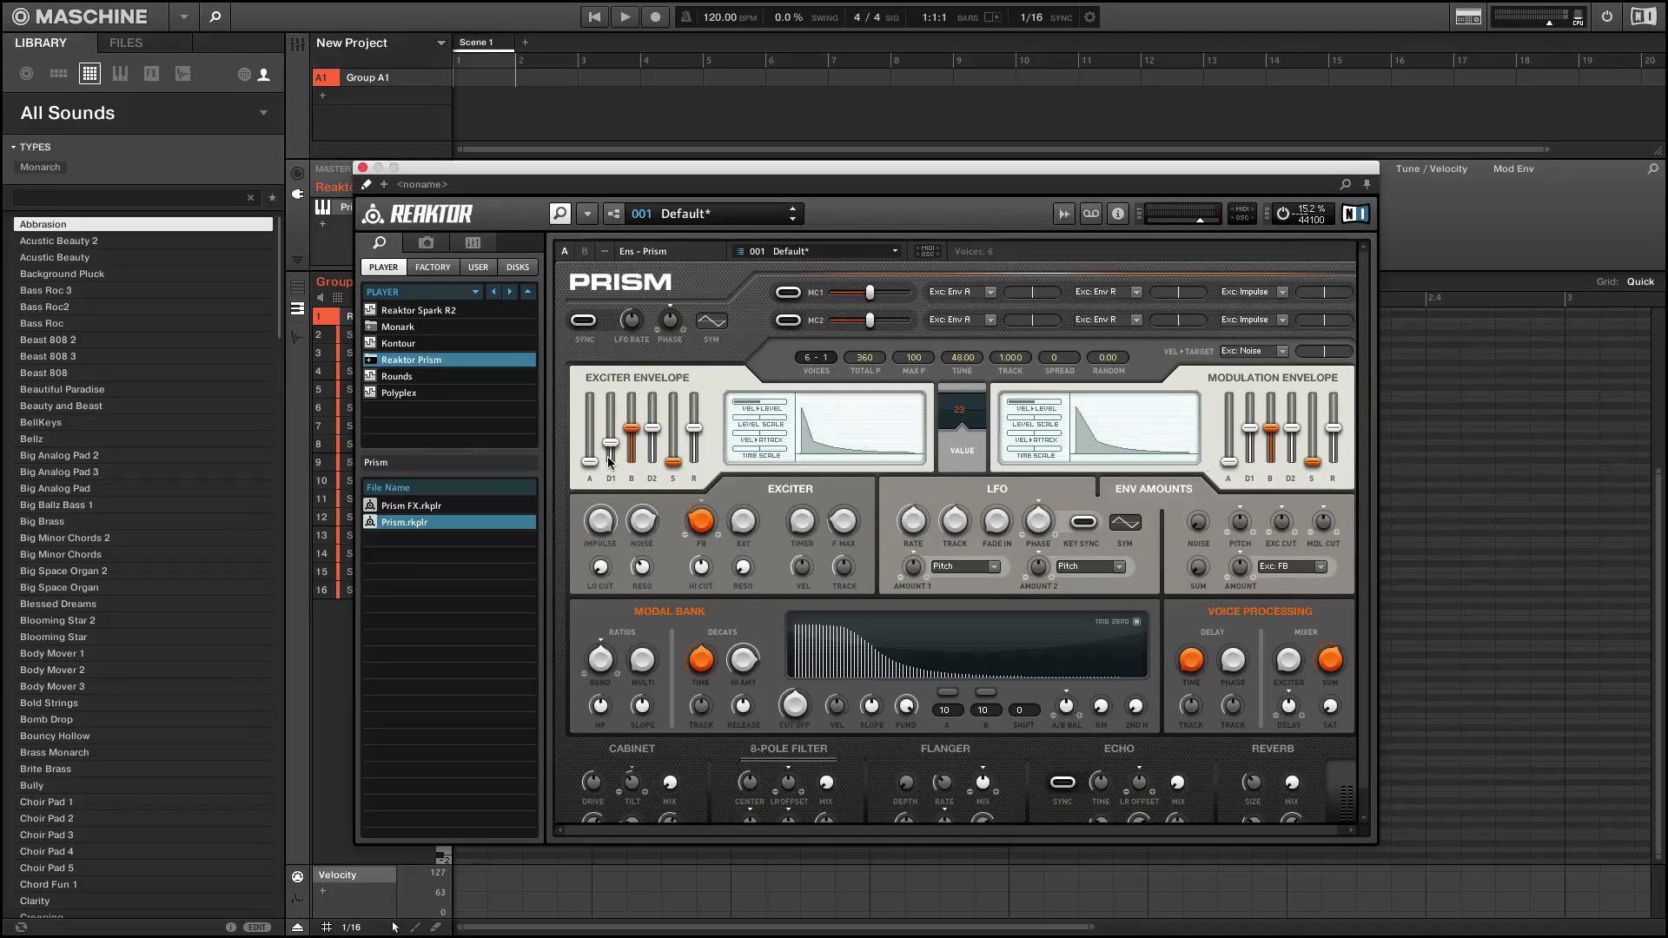
left_click_drag(635, 432, 651, 478)
left_click_drag(757, 423, 743, 424)
left_click_drag(735, 423, 730, 423)
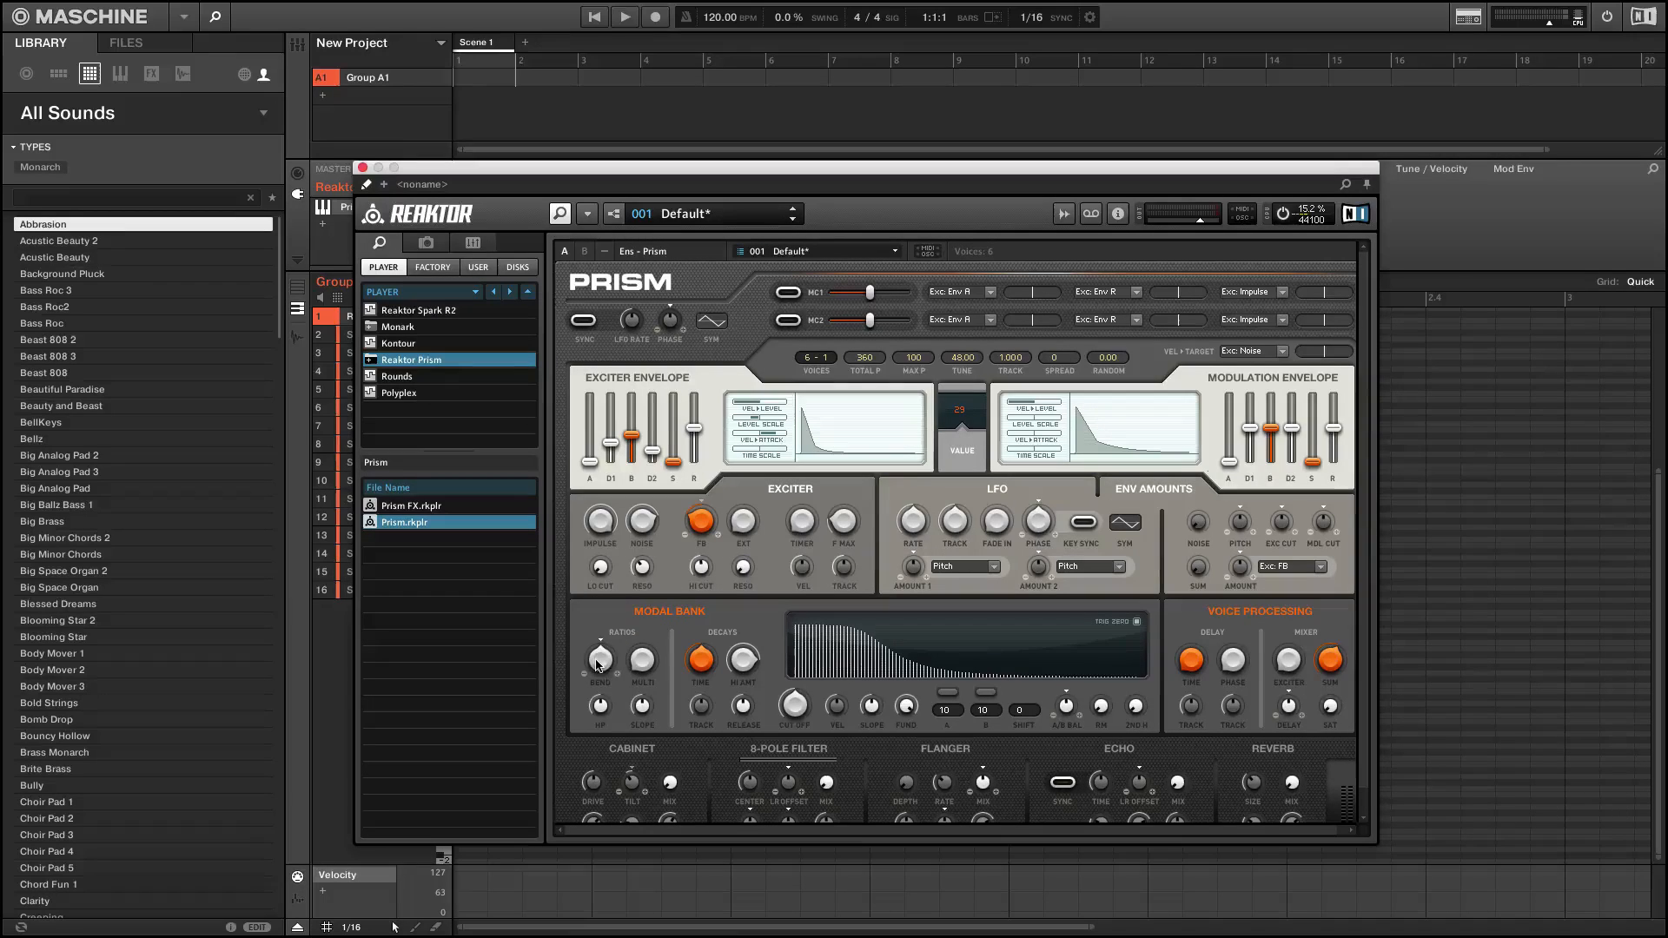
- Shape the Modal Bank by lowering Bend, raising Multi, and reducing both the ratio Slope and the cutoff Slope
left_click_drag(599, 659, 578, 800)
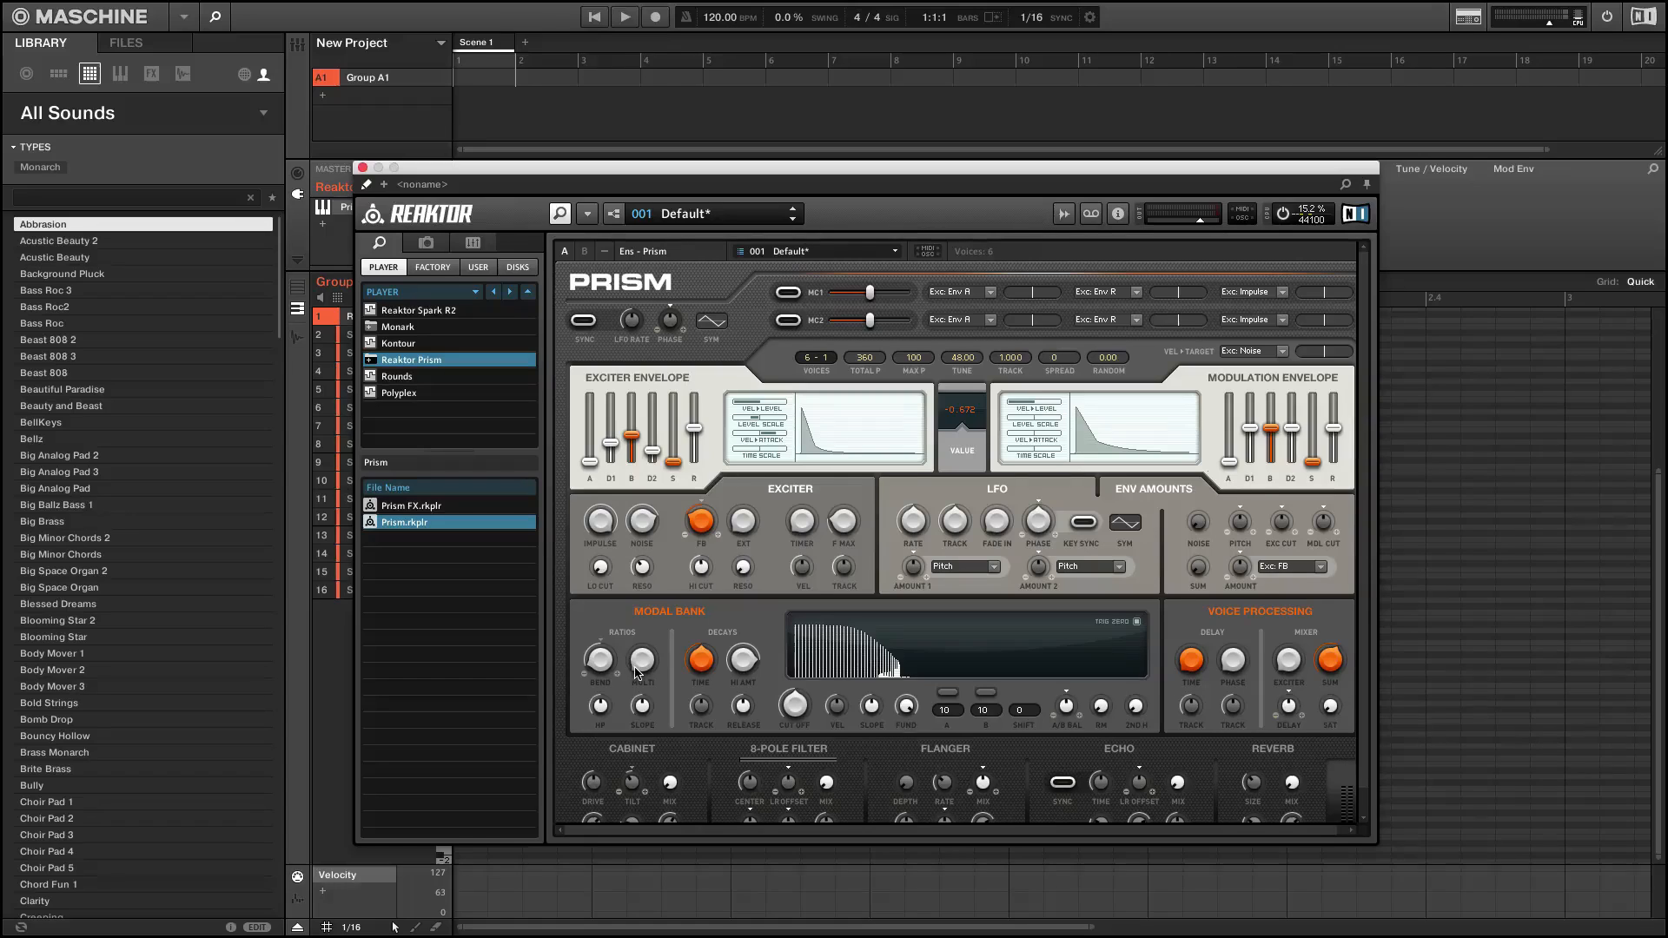
left_click_drag(648, 674, 642, 485)
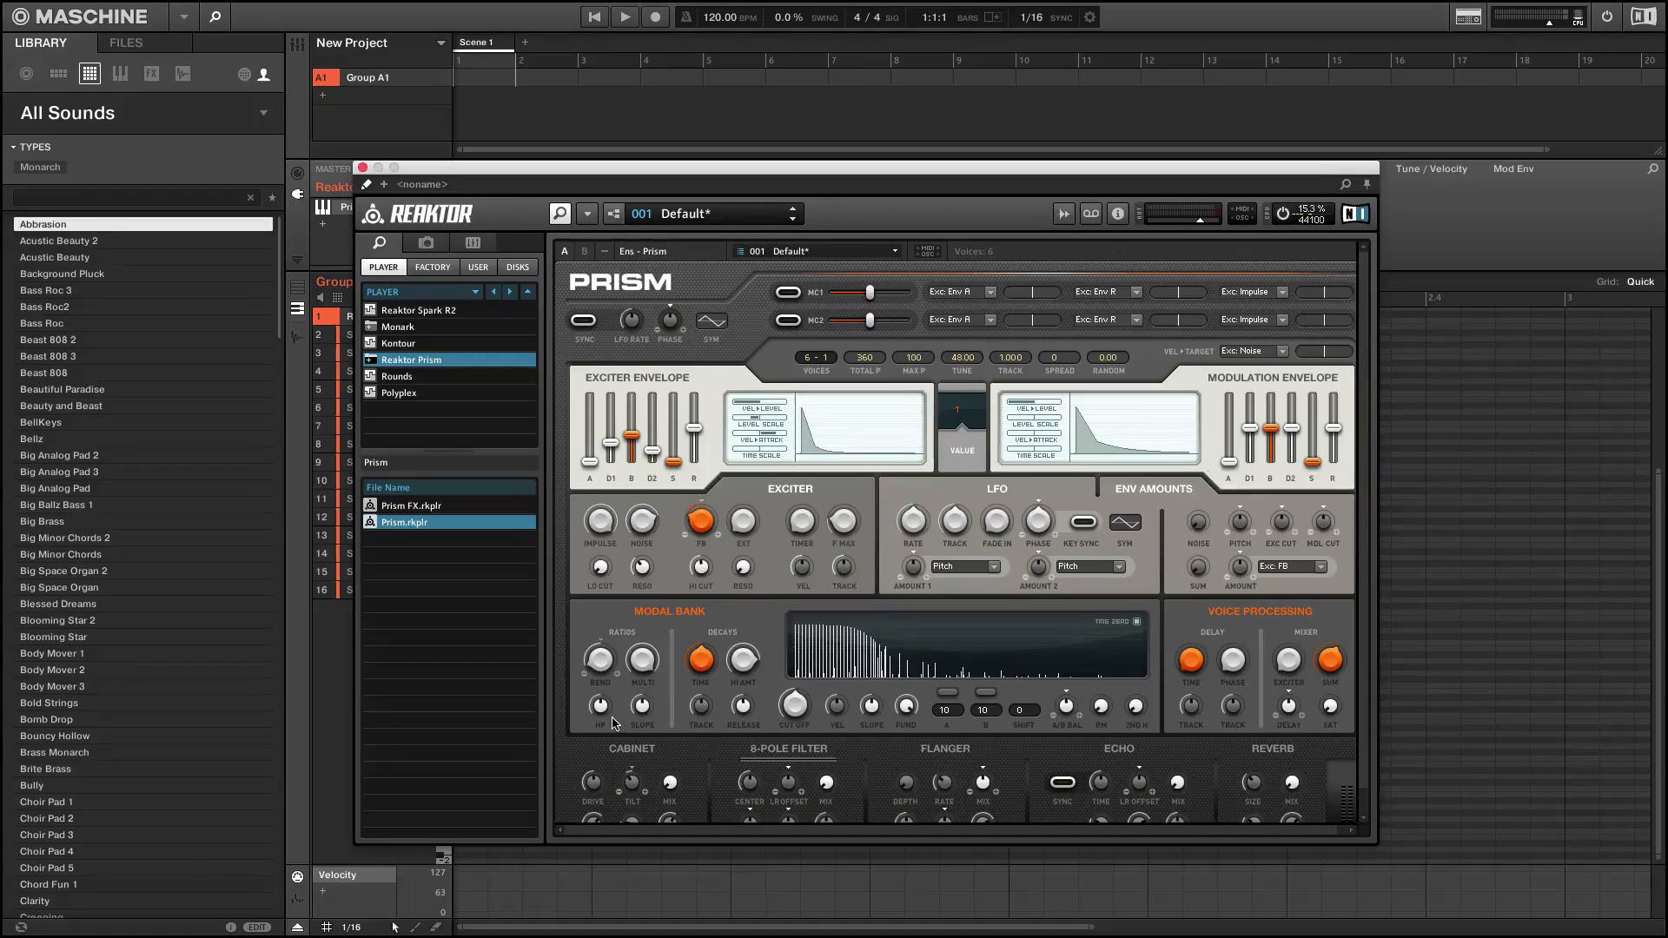
left_click_drag(643, 708, 628, 738)
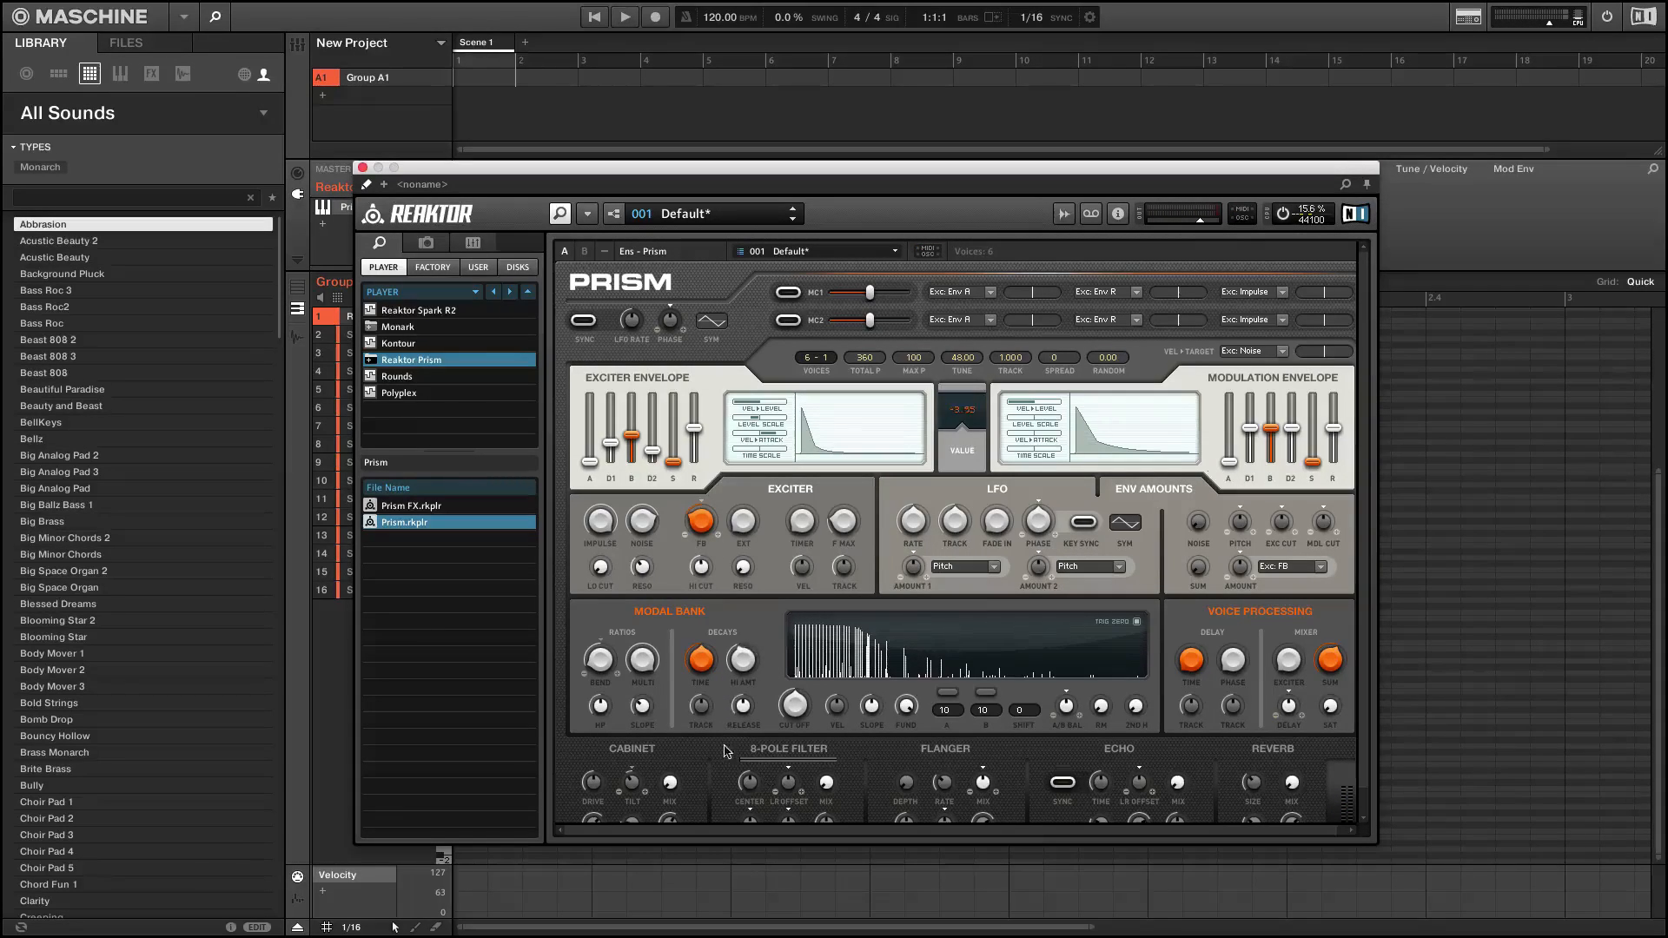
scroll(728, 787, "down", 1)
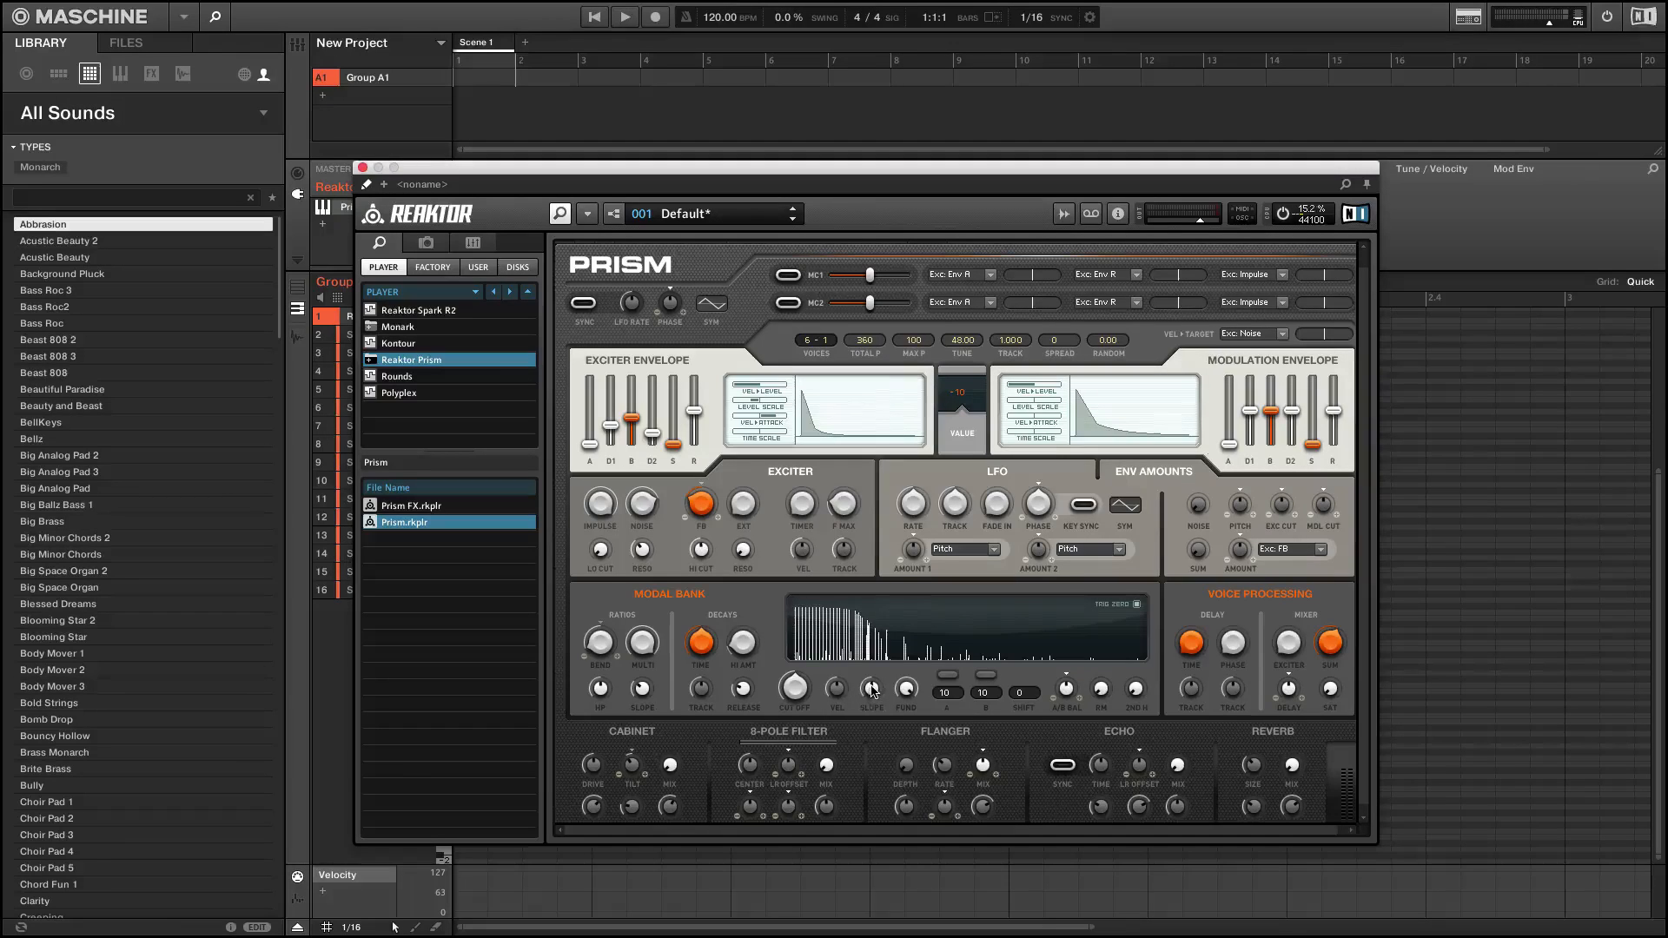
left_click_drag(871, 691, 857, 746)
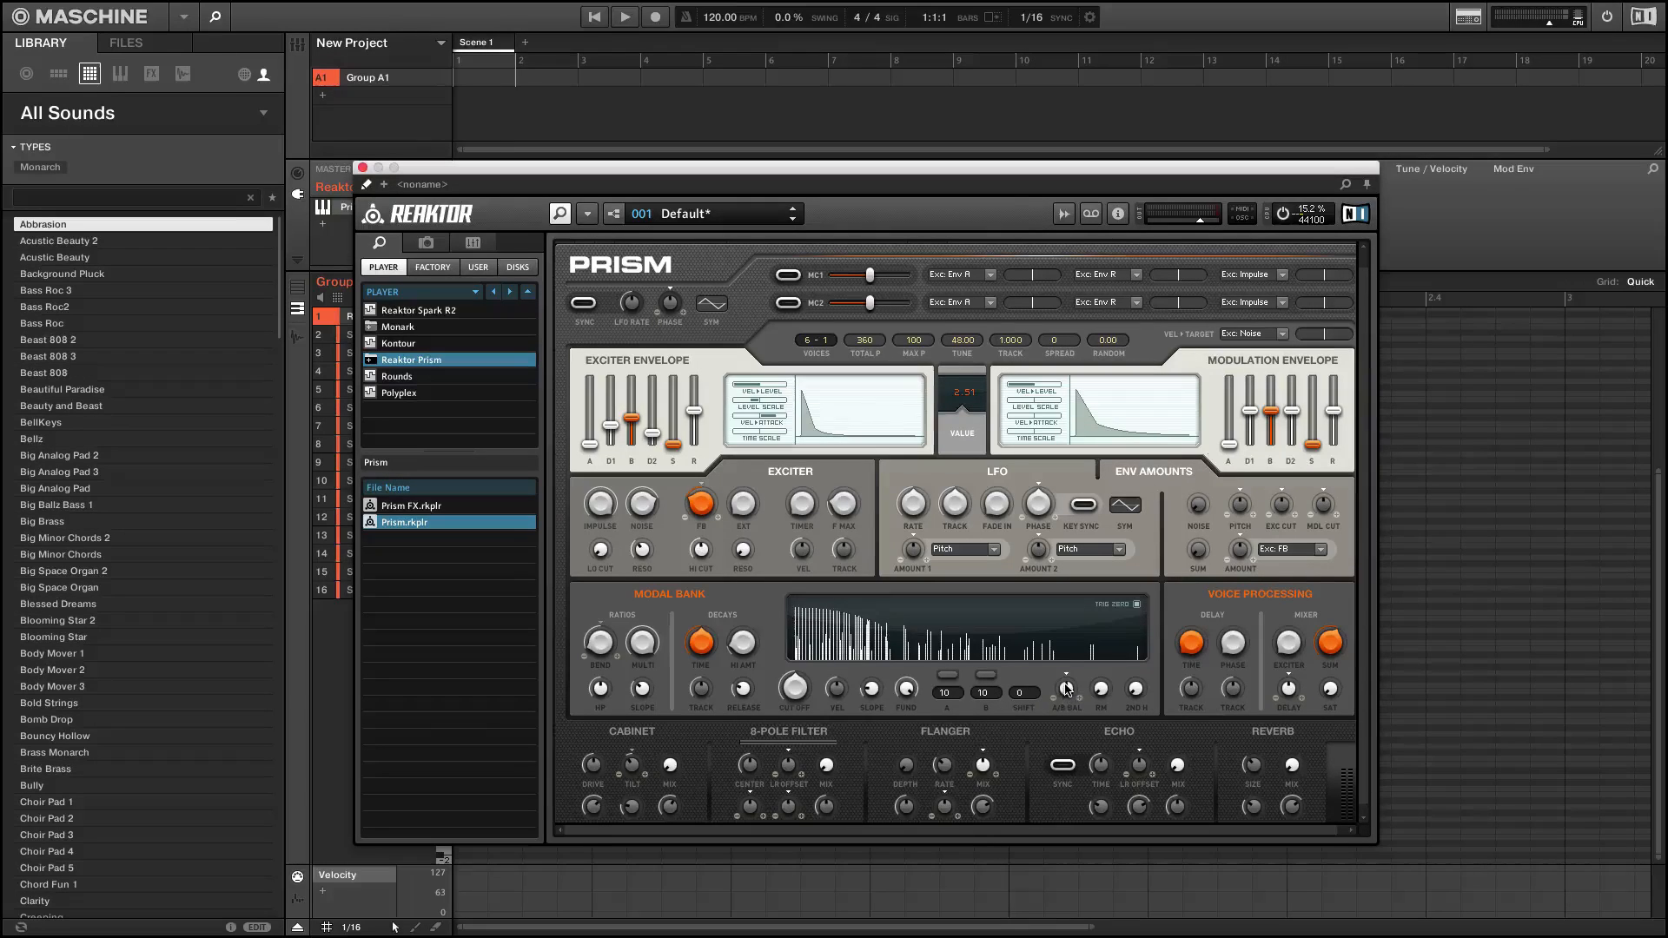
- Set the Modal Bank's A/B balance to -0.5 and enable A with a value of 8.1
left_click_drag(1062, 682, 1053, 726)
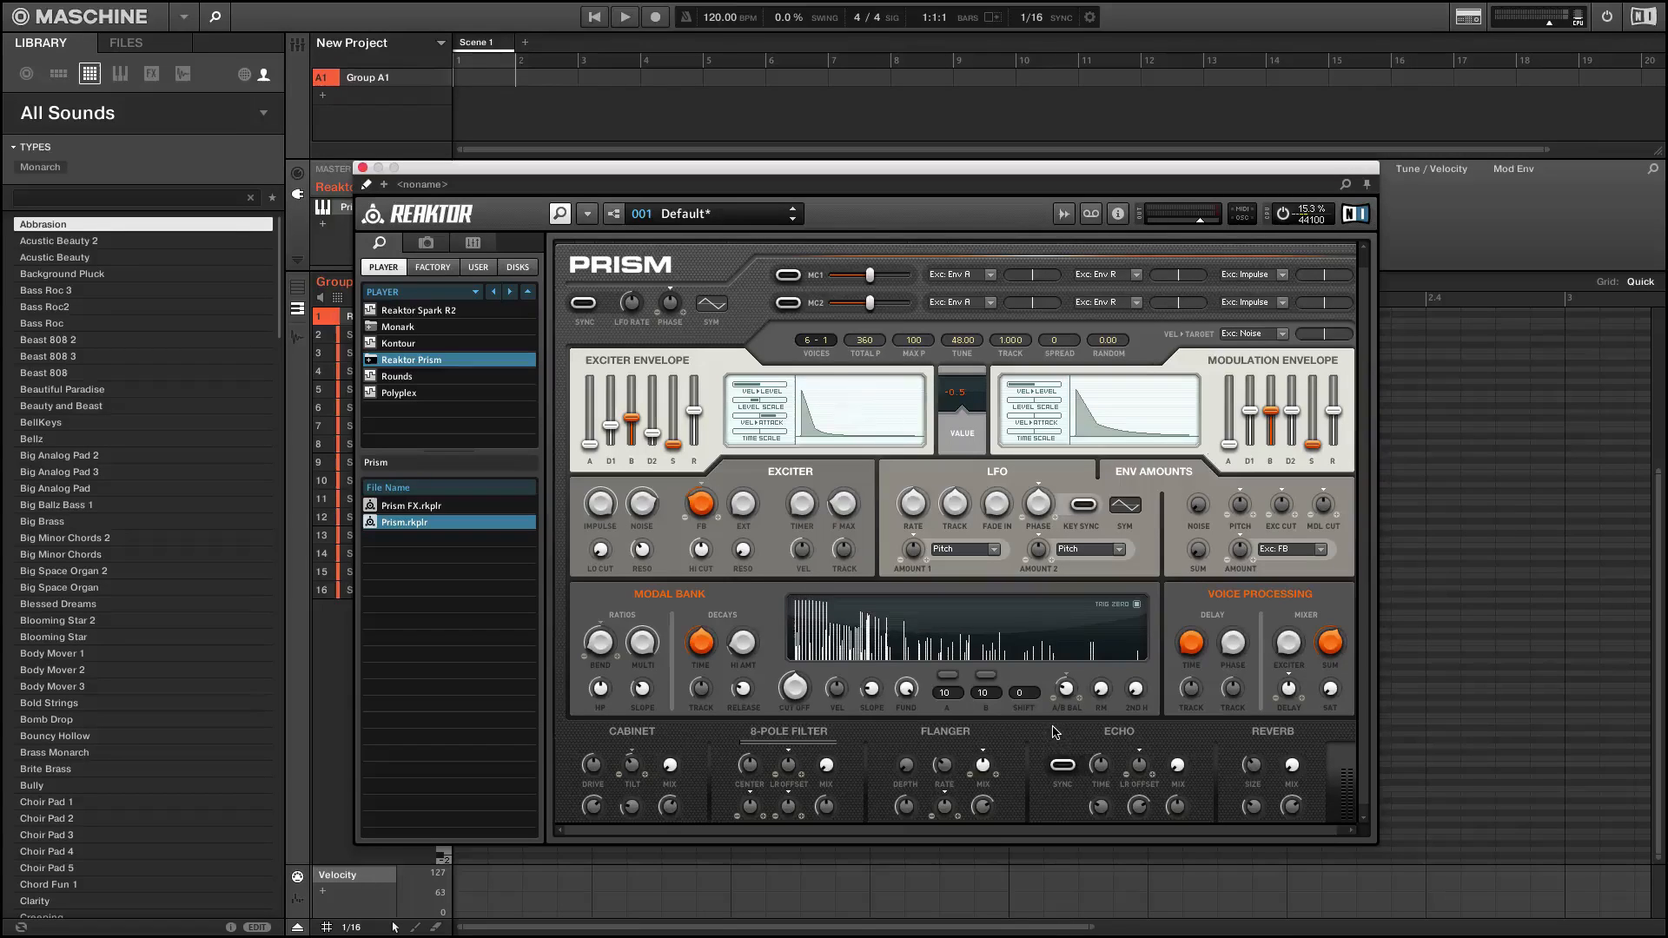
left_click(948, 675)
left_click_drag(959, 698, 951, 717)
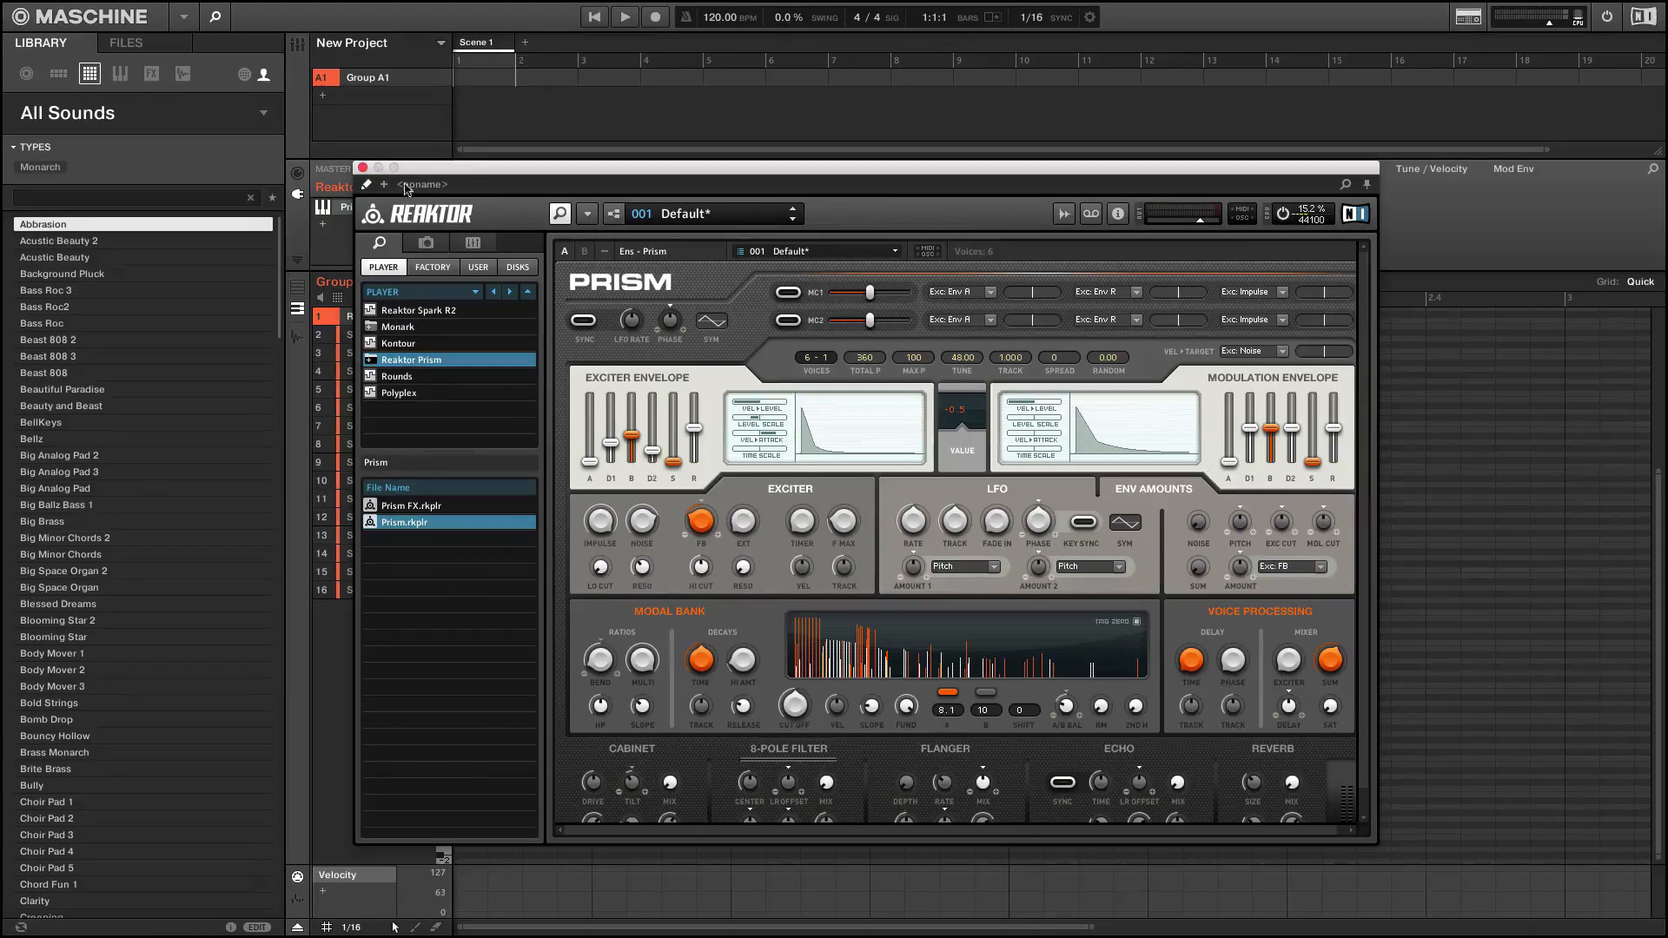
- Close the Reaktor plug-in window and add Maschine's internal Distortion effect after Prism
left_click_drag(432, 171, 669, 169)
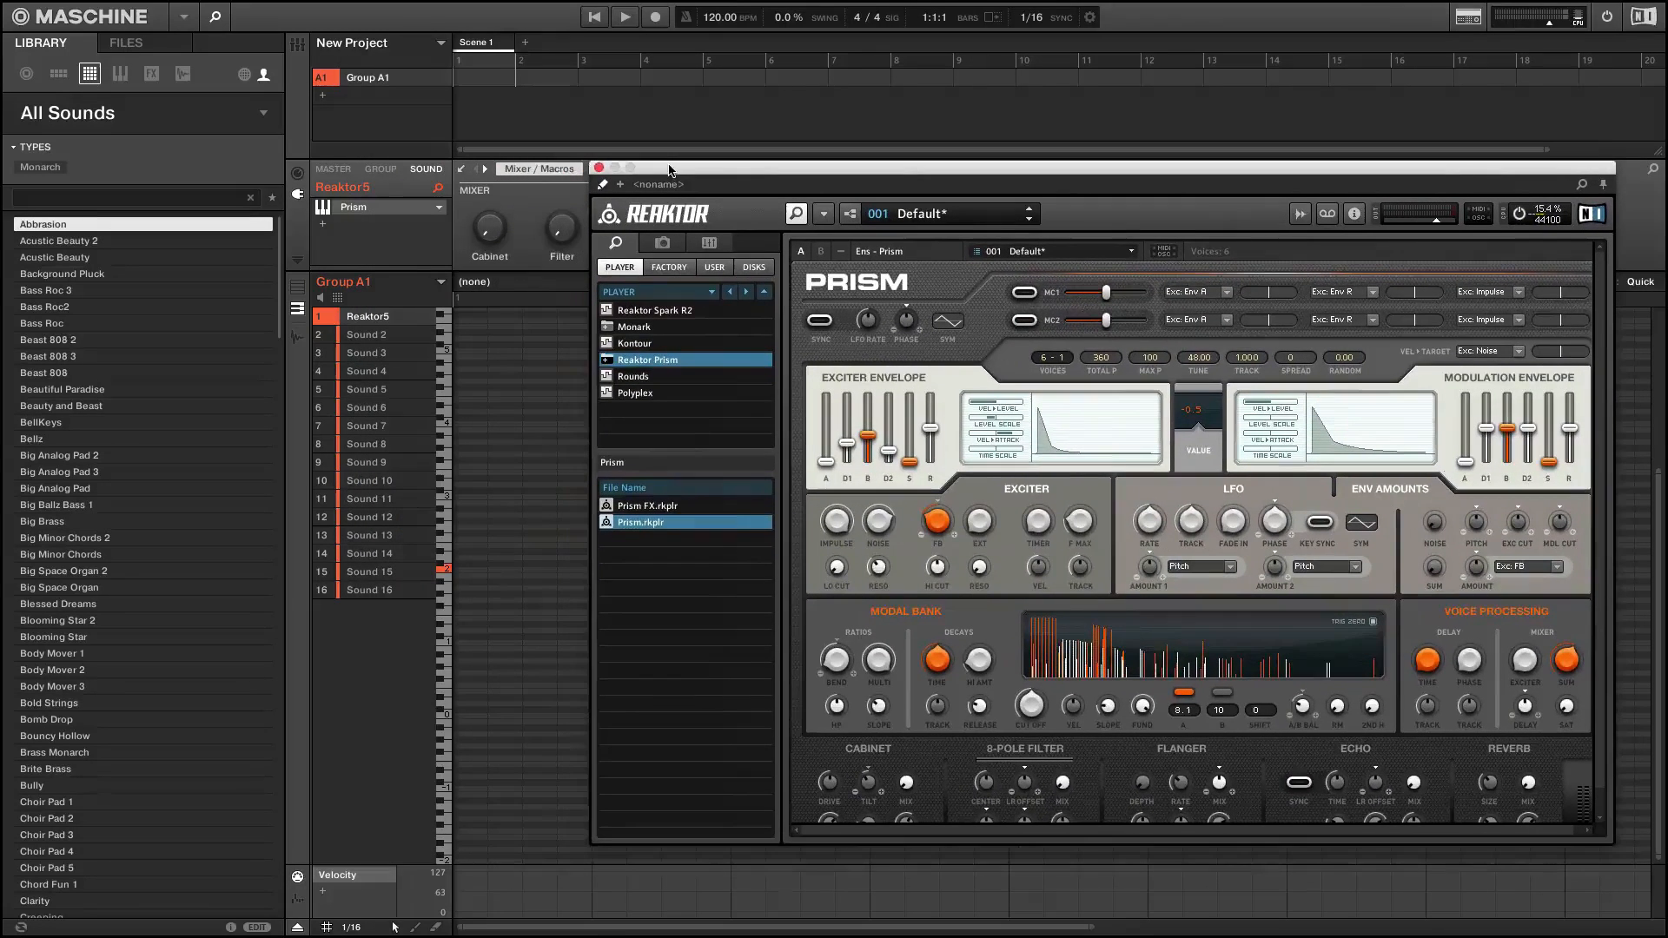
left_click(599, 169)
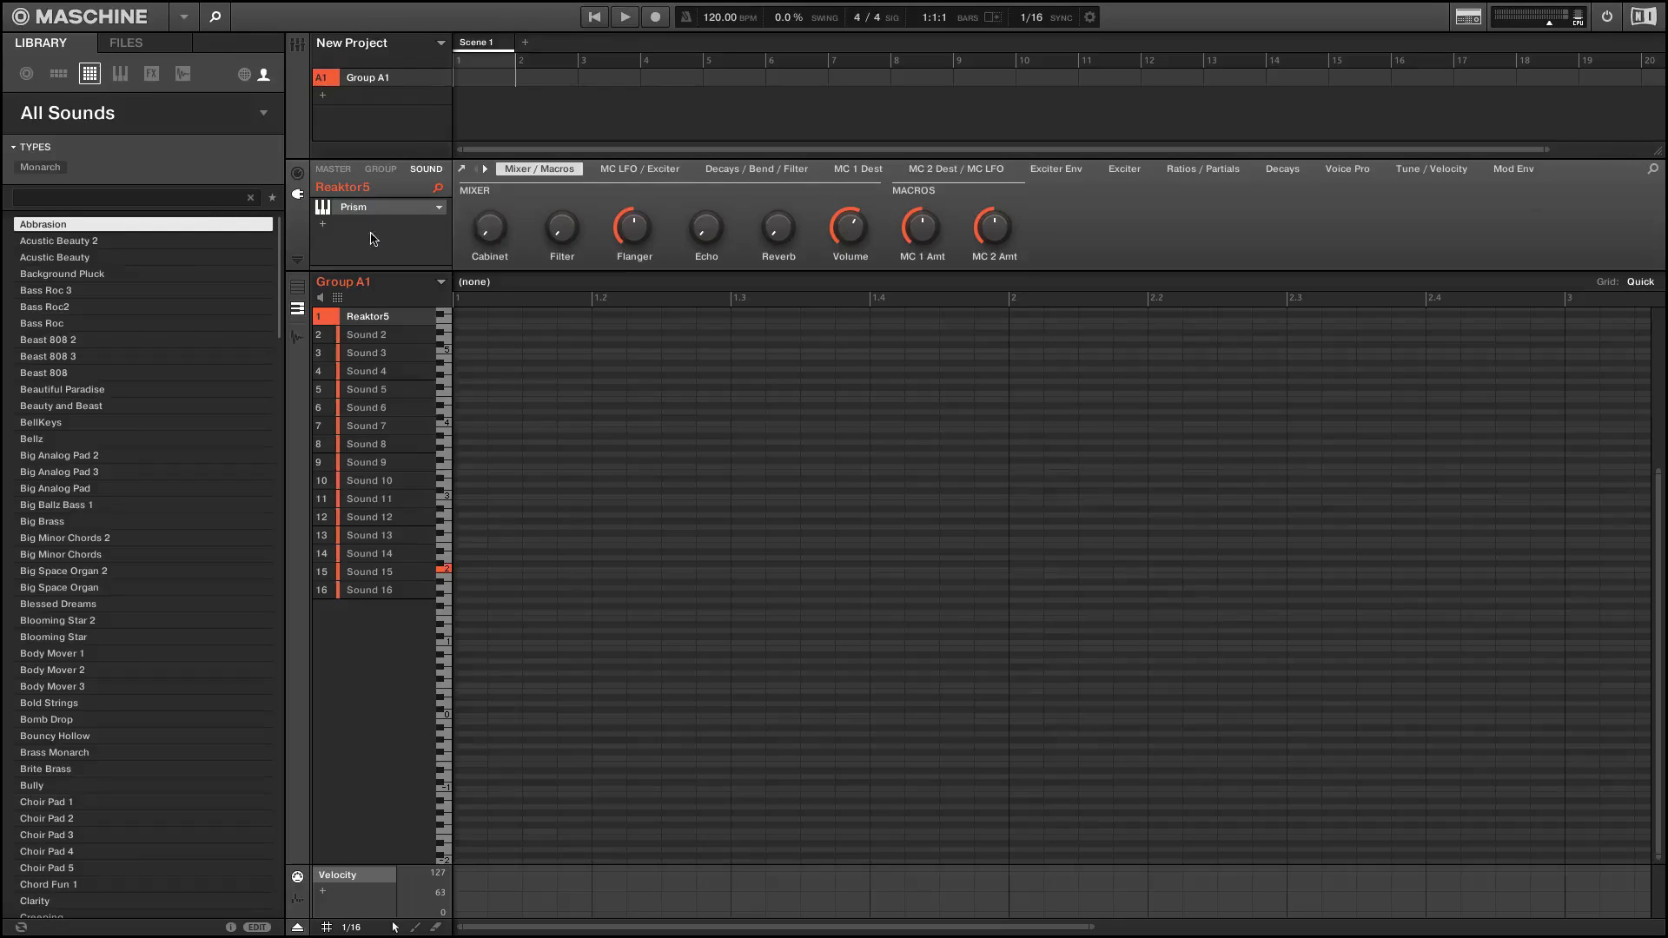
left_click(323, 228)
mouse_move(364, 274)
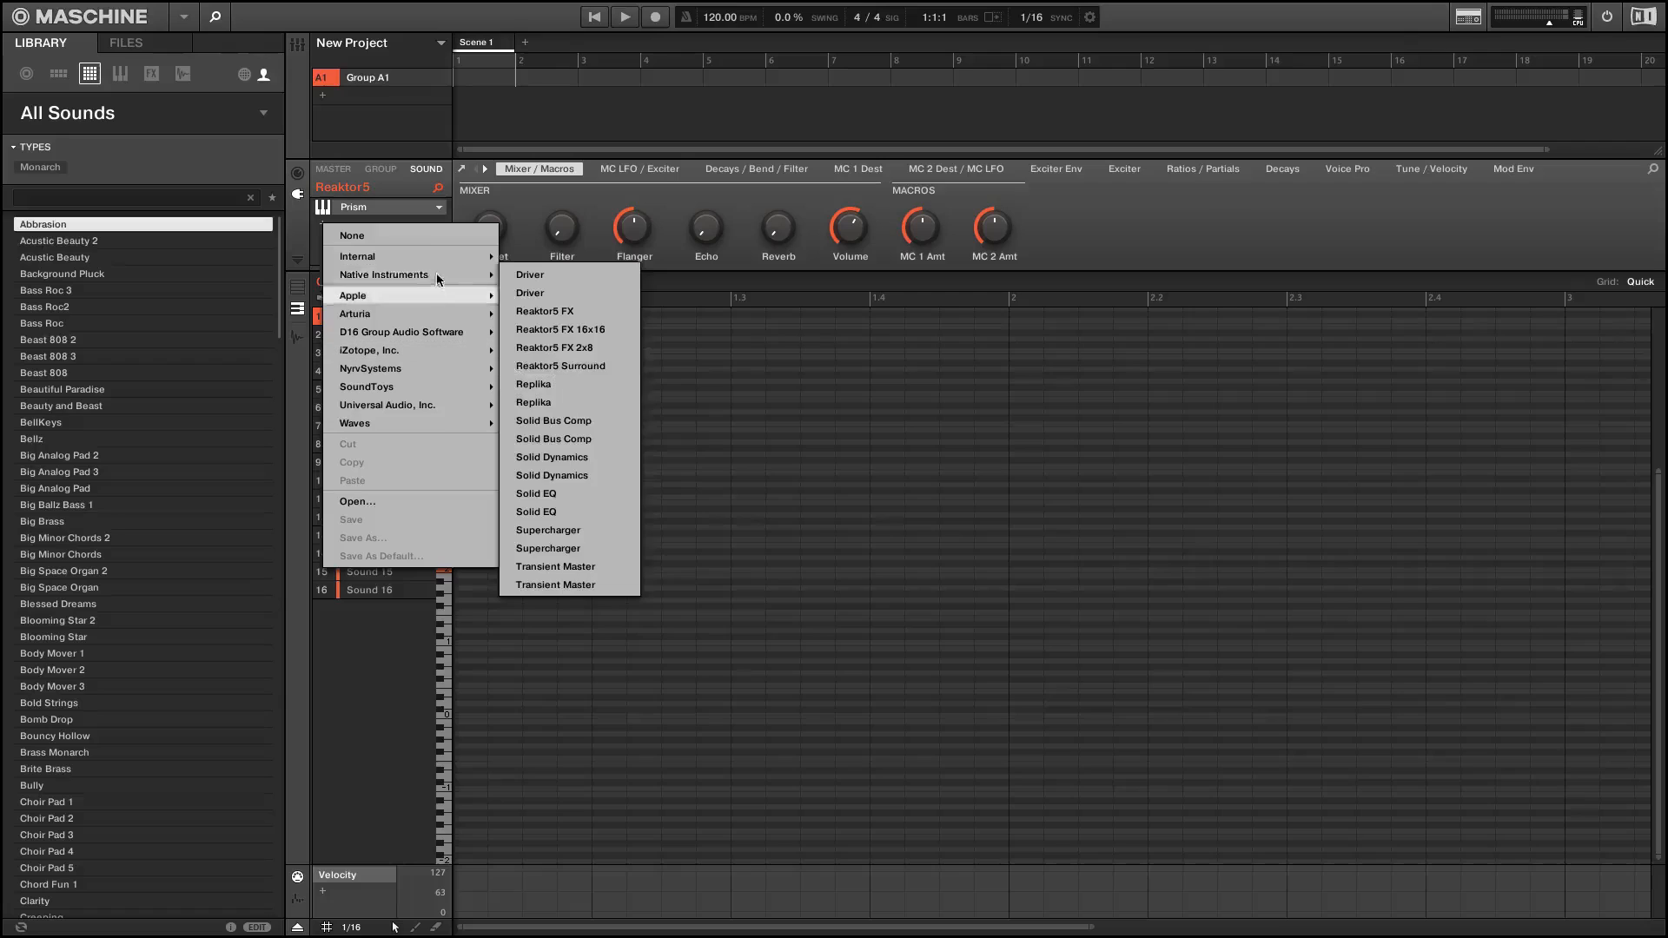
mouse_move(426, 261)
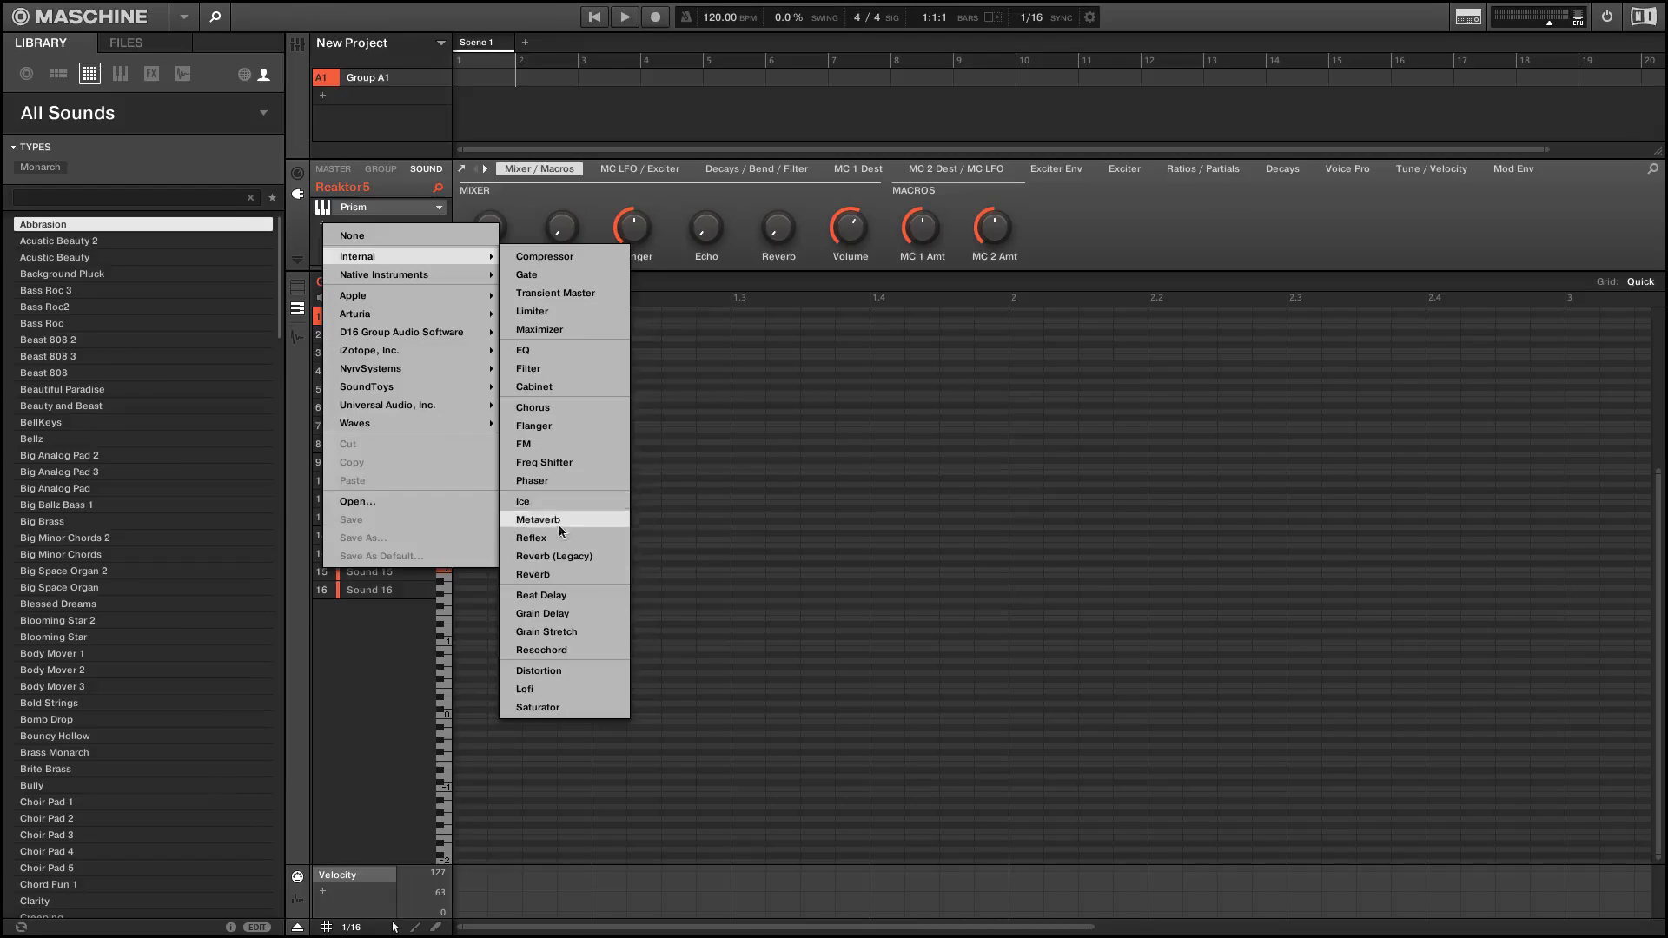
left_click(565, 670)
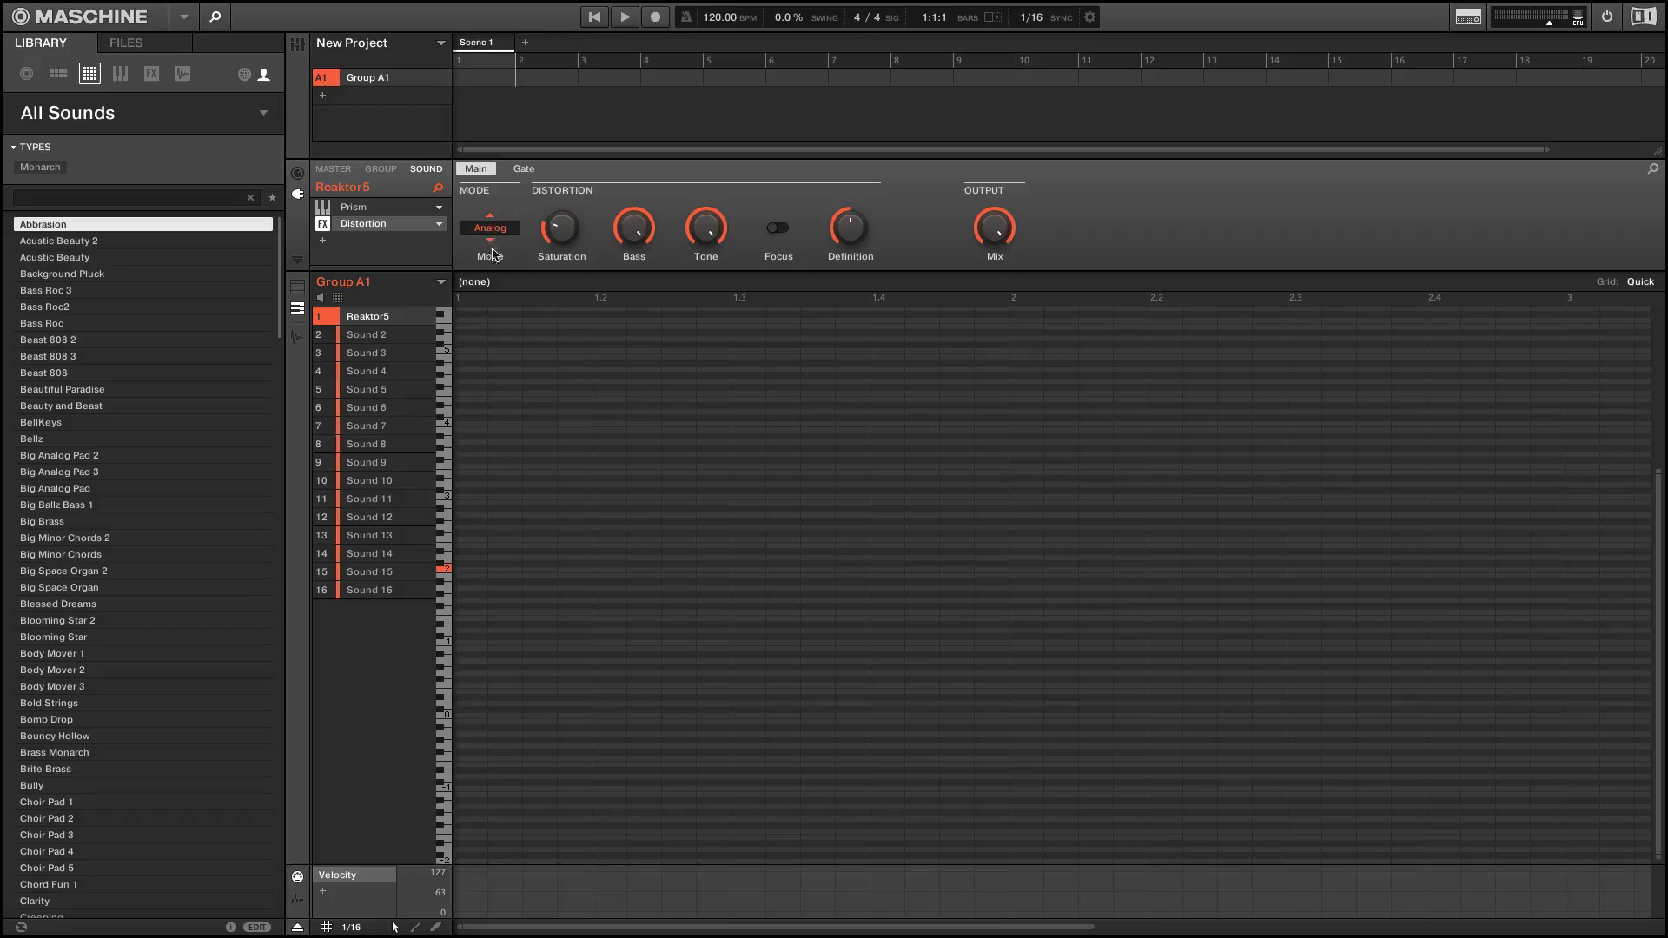
- Adjust the Distortion by lowering Saturation and Tone, turning Focus on, and raising Definition to maximum
mouse_move(570, 232)
left_click_drag(569, 233, 569, 248)
left_click_drag(702, 224, 701, 247)
left_click(782, 228)
left_click_drag(849, 227, 850, 193)
- Add the internal Cabinet effect after Distortion, using the Brit. 2x12A cabinet and the Condenser 67 microphone
left_click(325, 245)
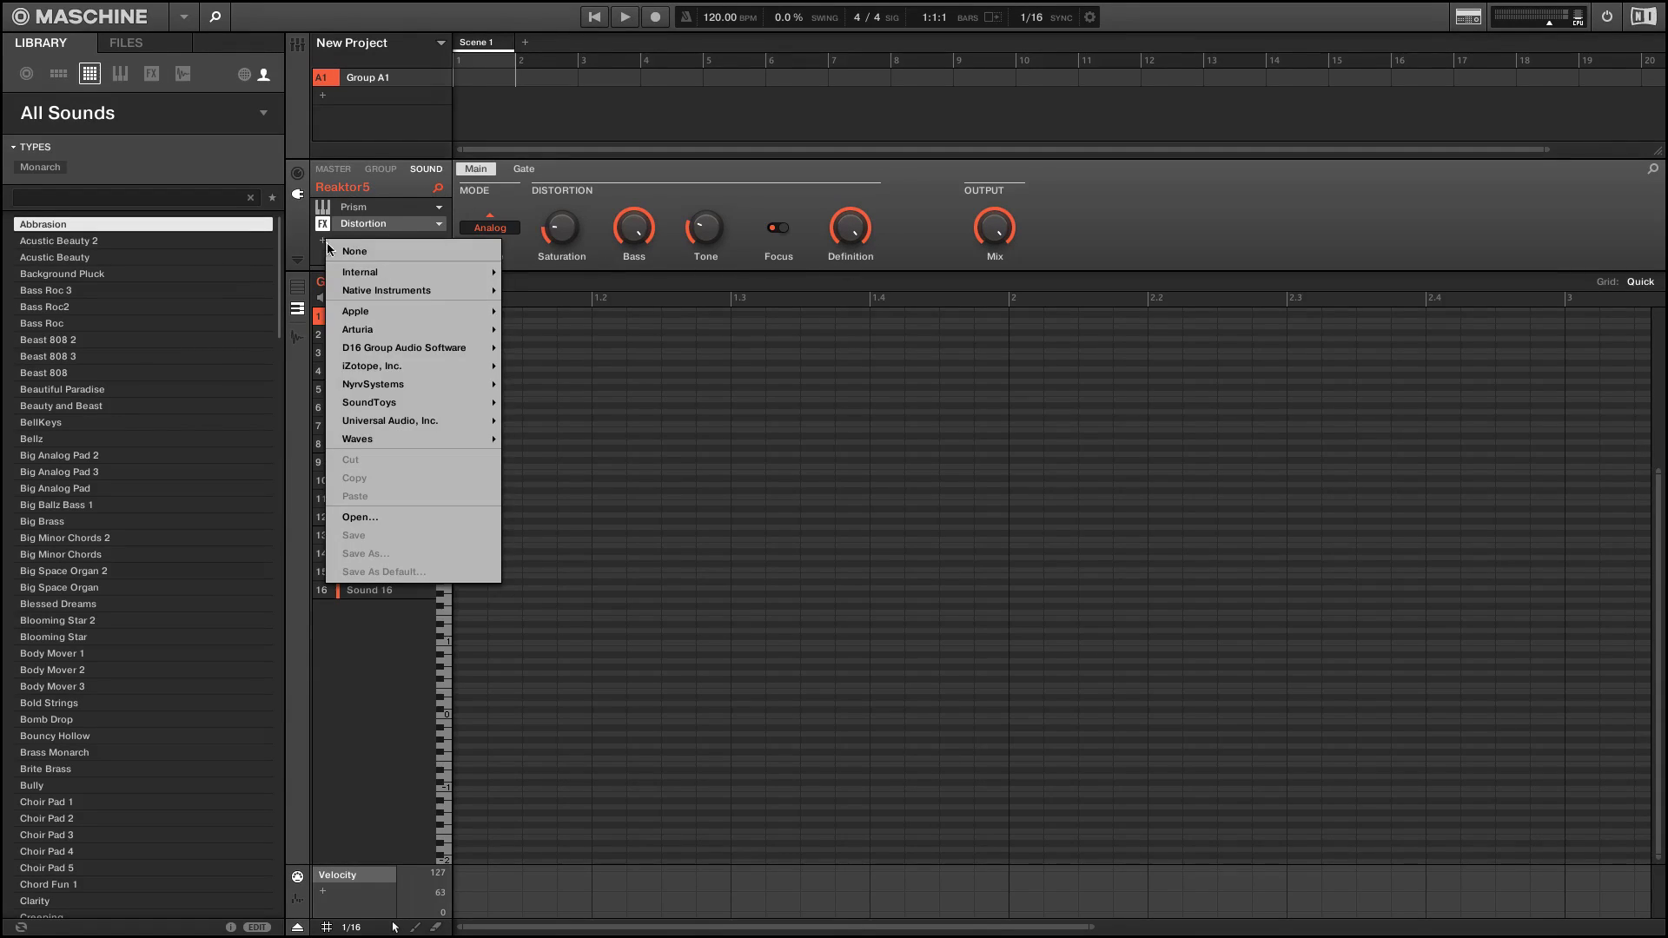
mouse_move(361, 274)
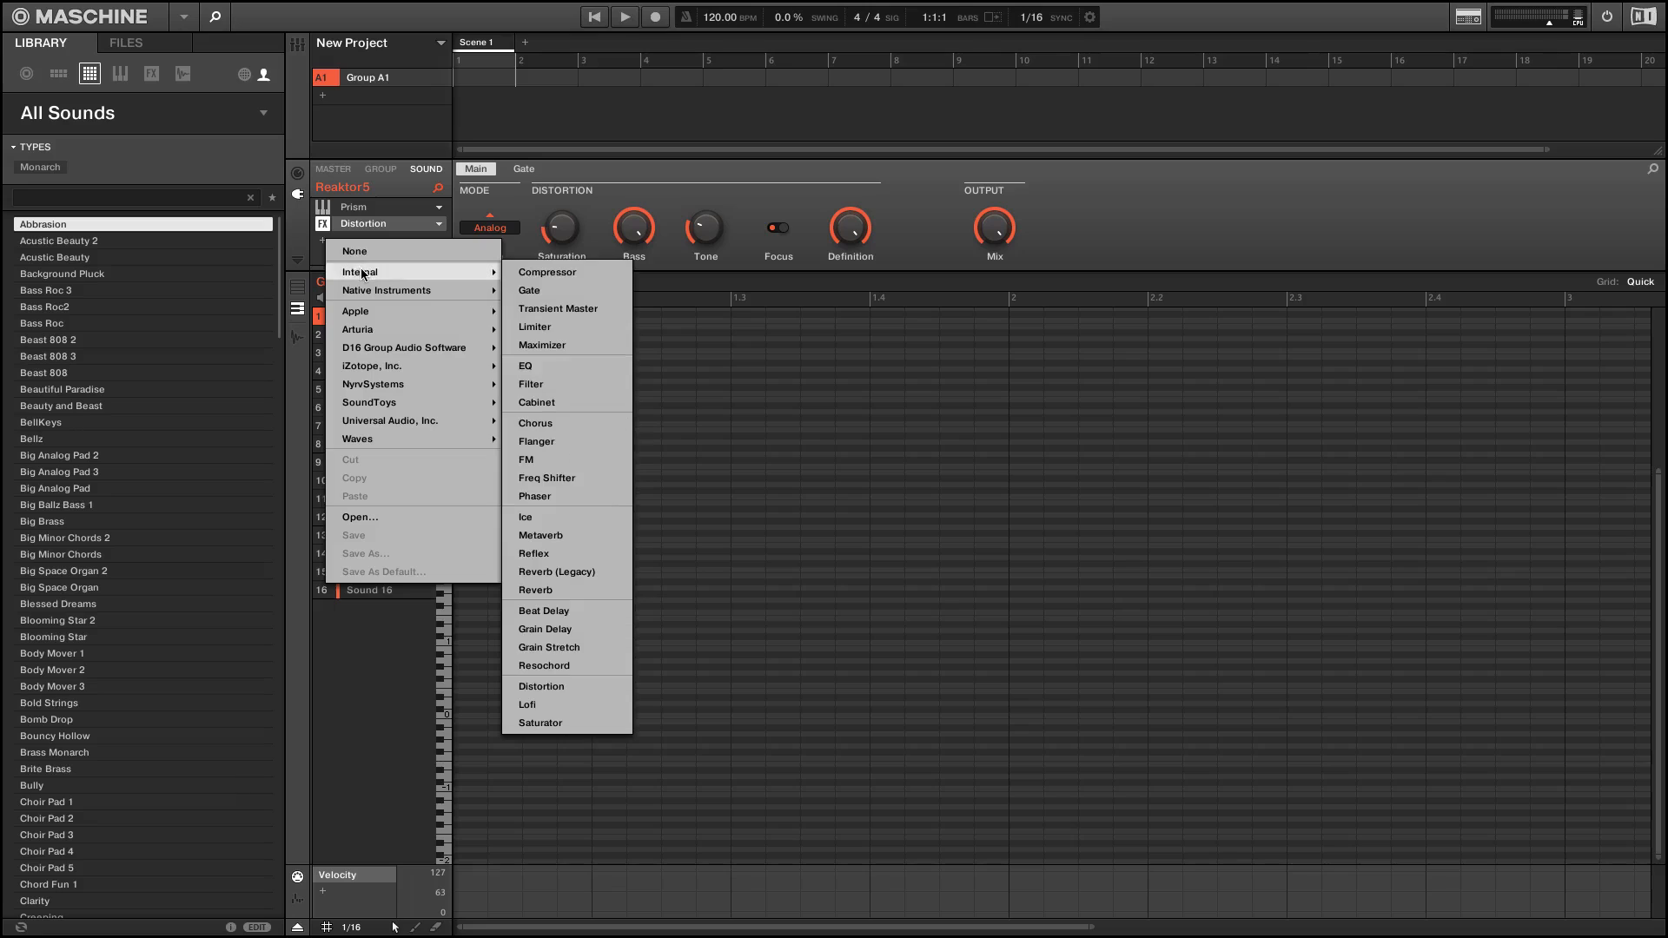
left_click(553, 404)
left_click(501, 231)
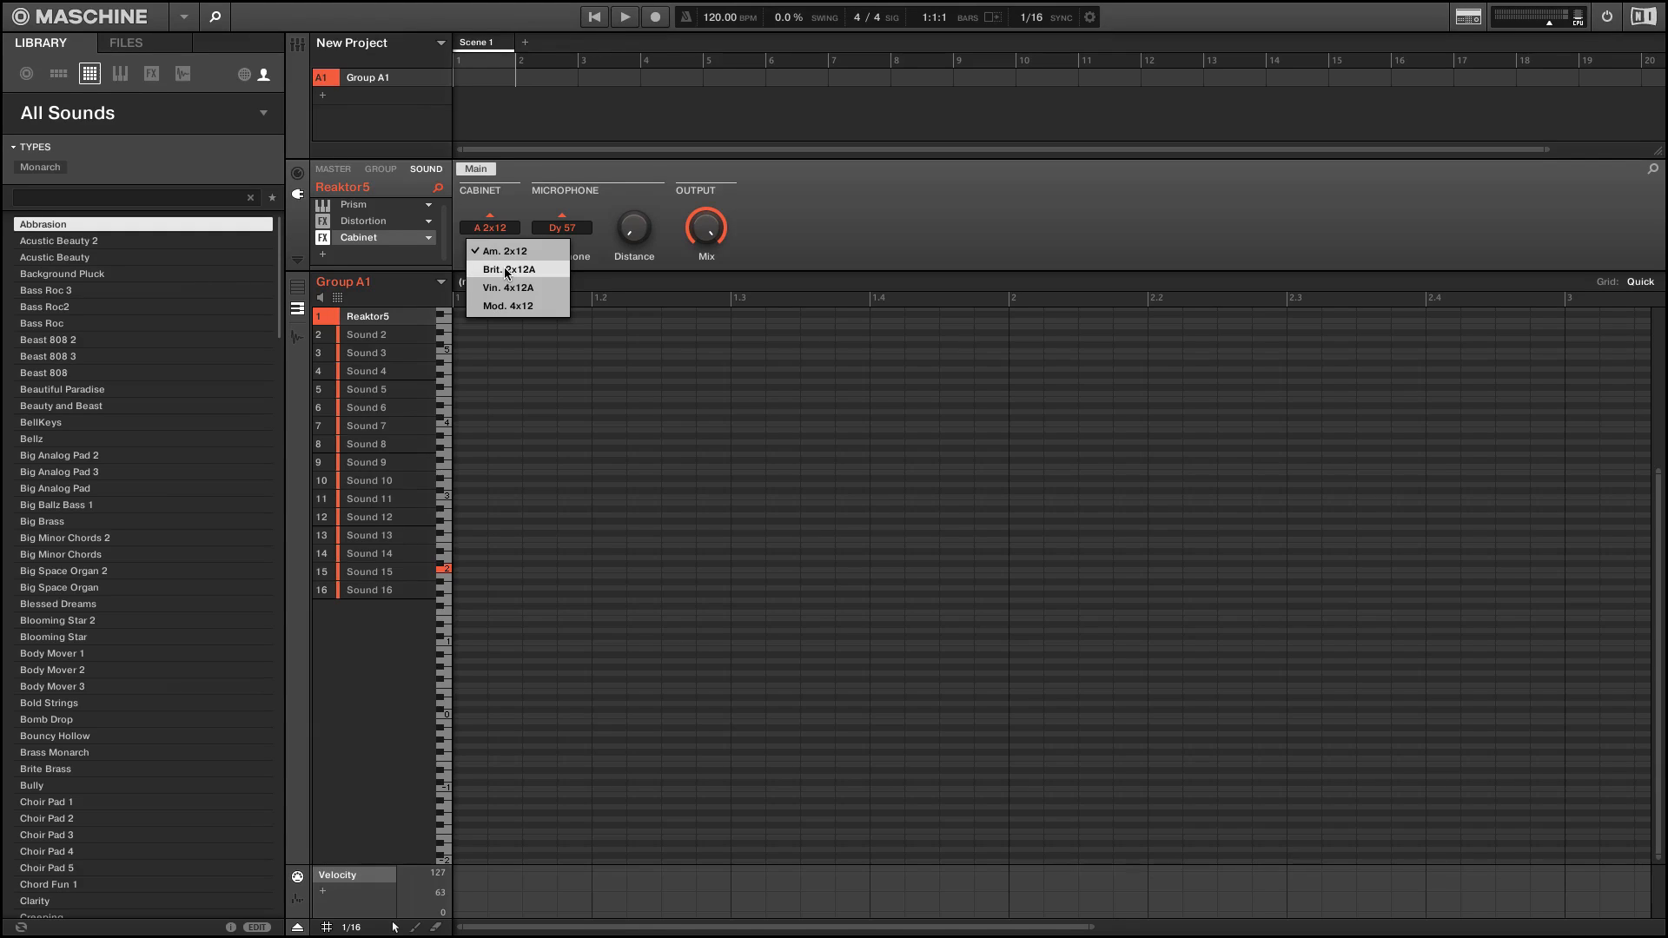
left_click(507, 271)
left_click(566, 229)
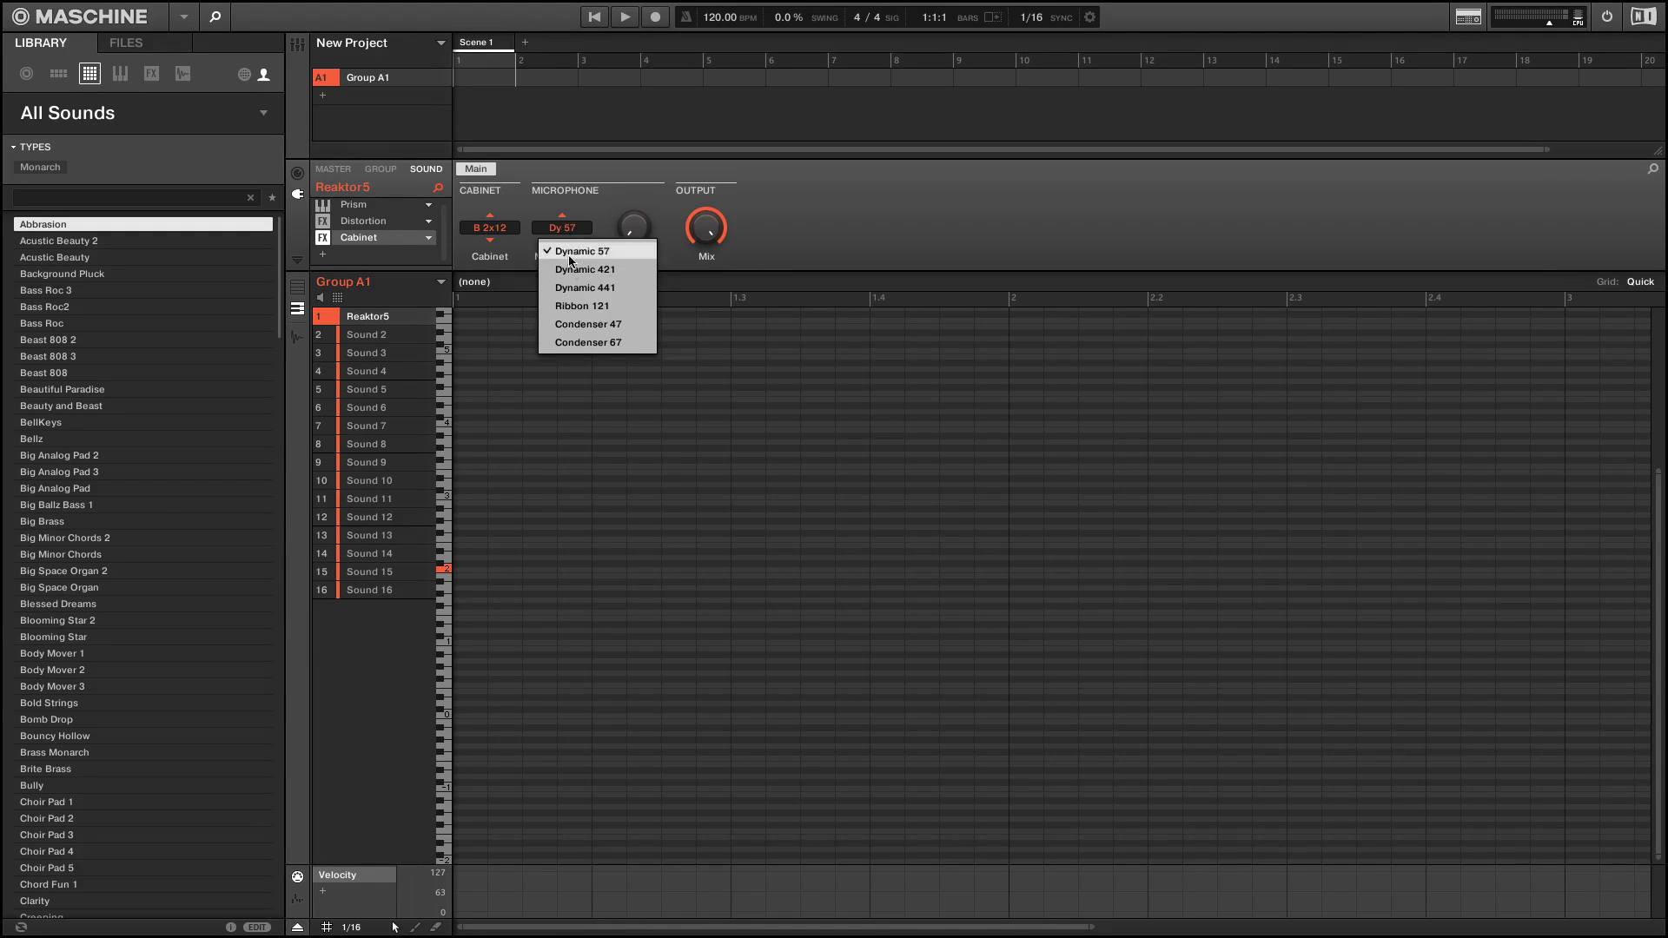
left_click(598, 344)
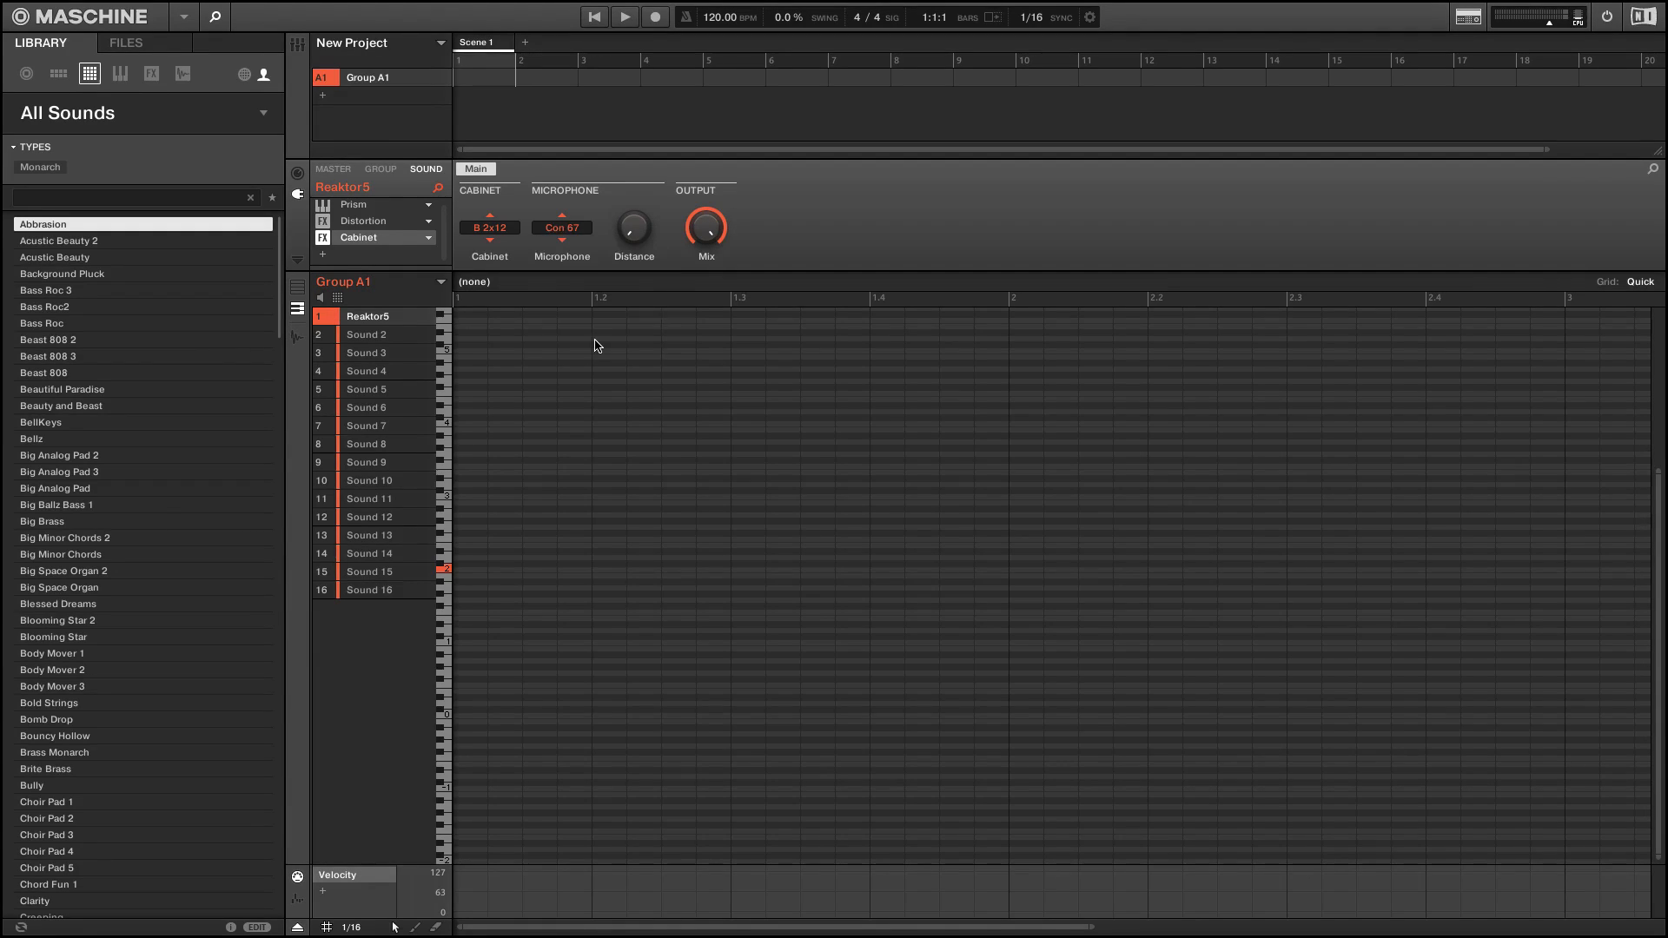
mouse_move(637, 237)
- Add the internal Saturator effect after Cabinet in Tube mode, with Charge at 64.0 %
left_click(324, 255)
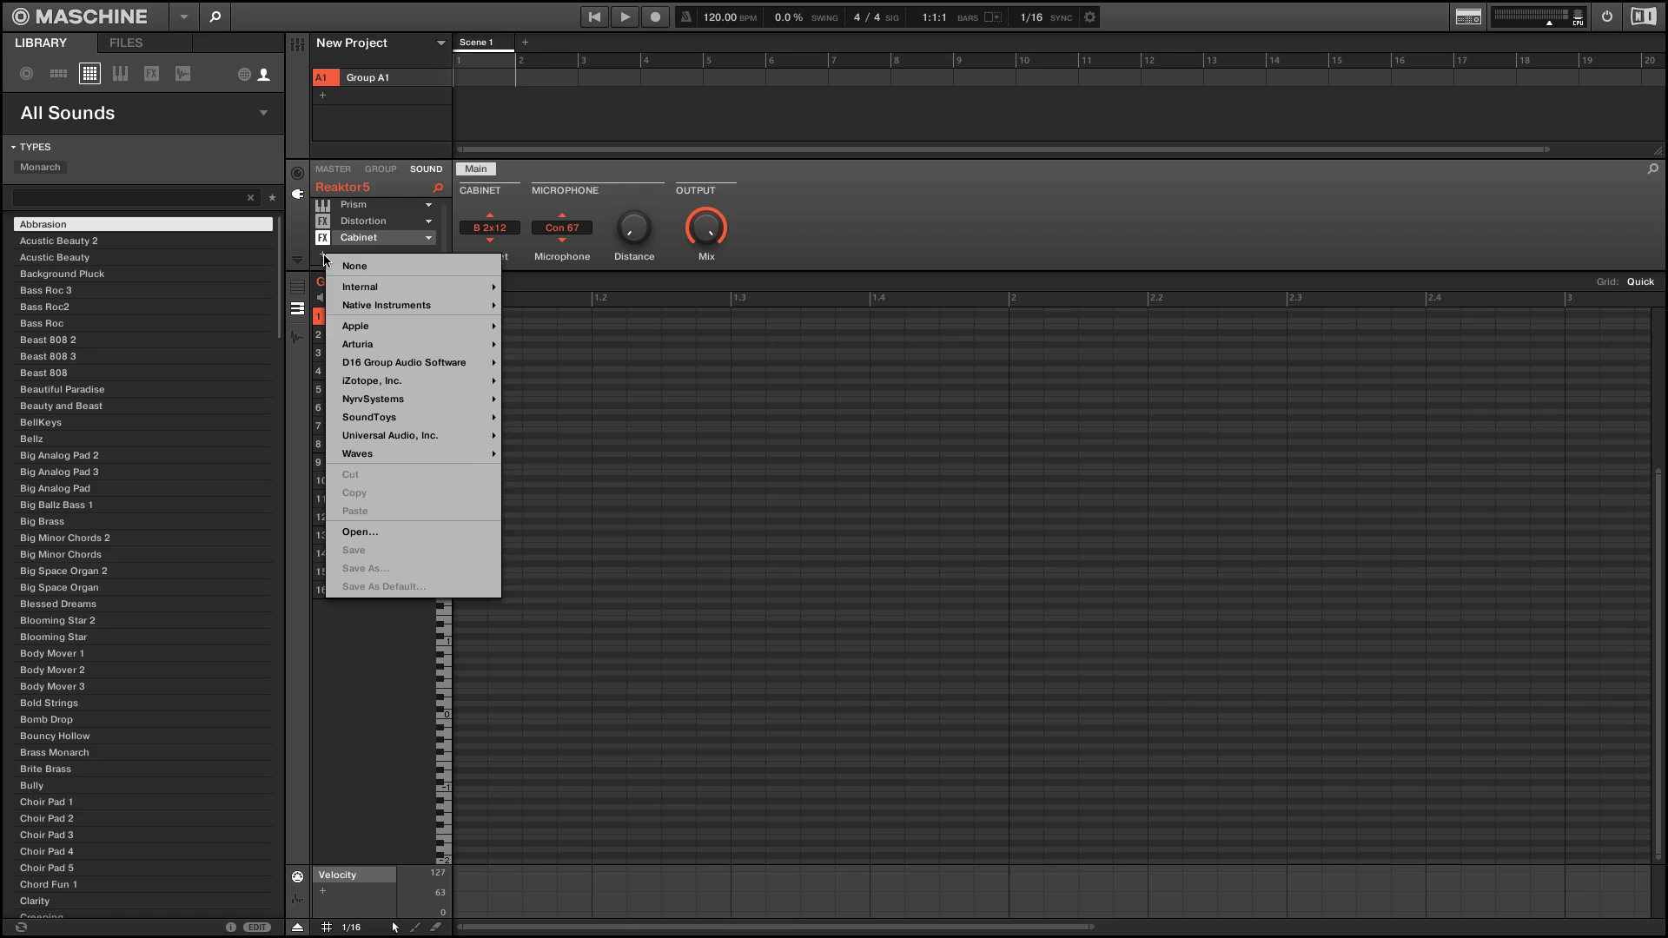
mouse_move(349, 288)
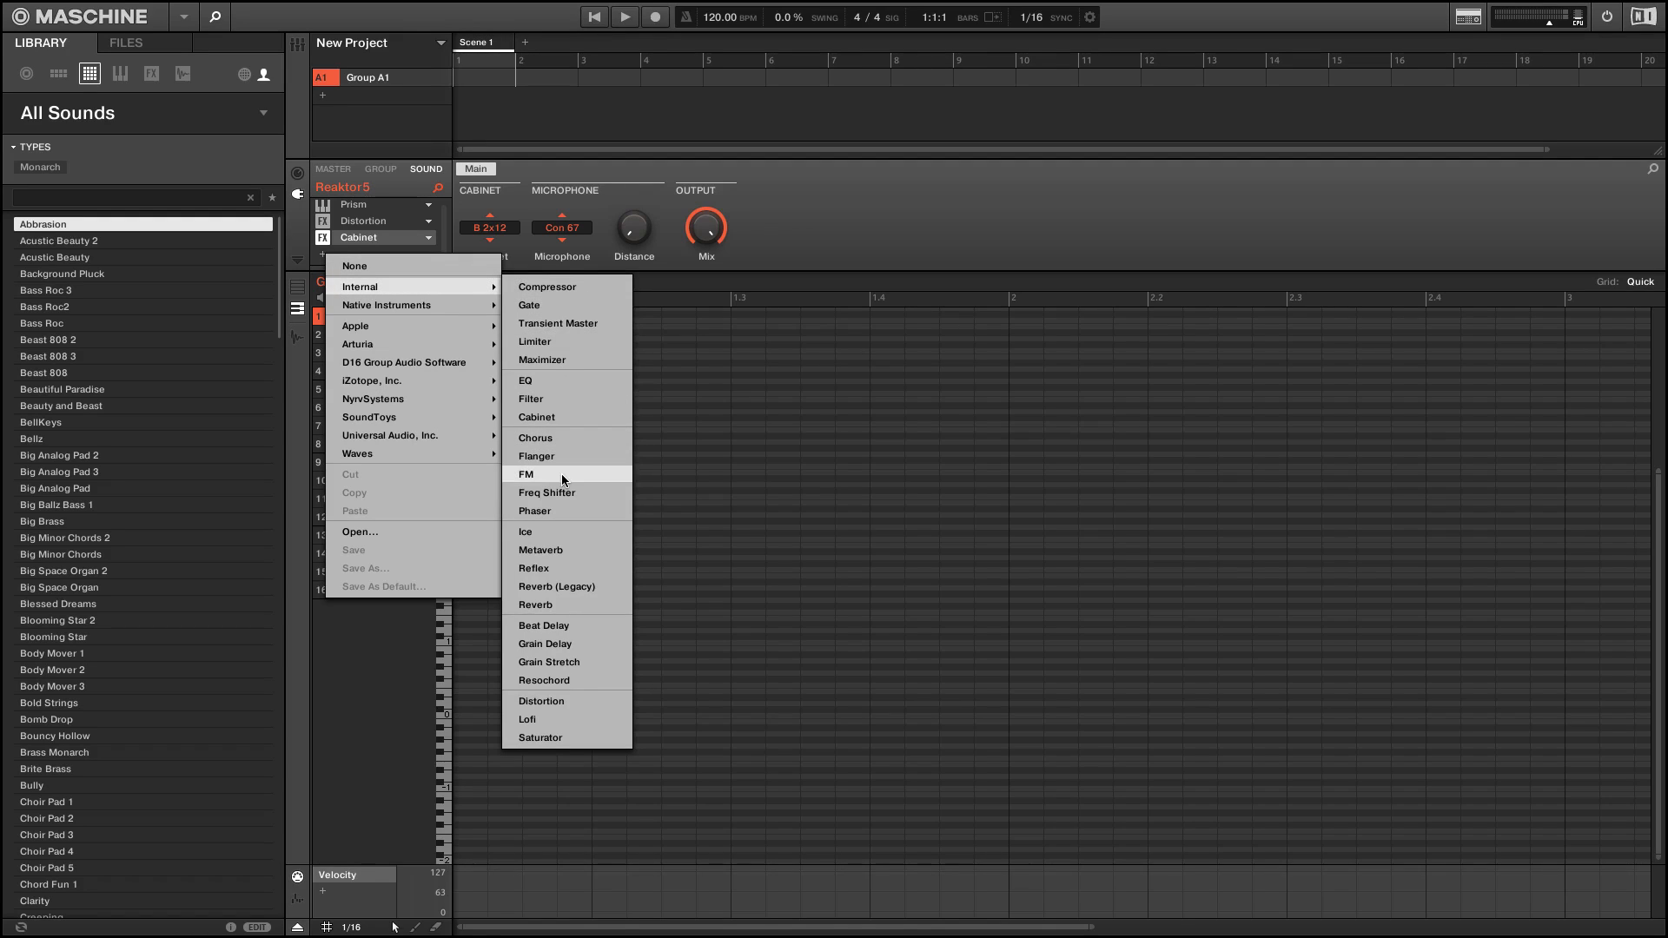
left_click(598, 743)
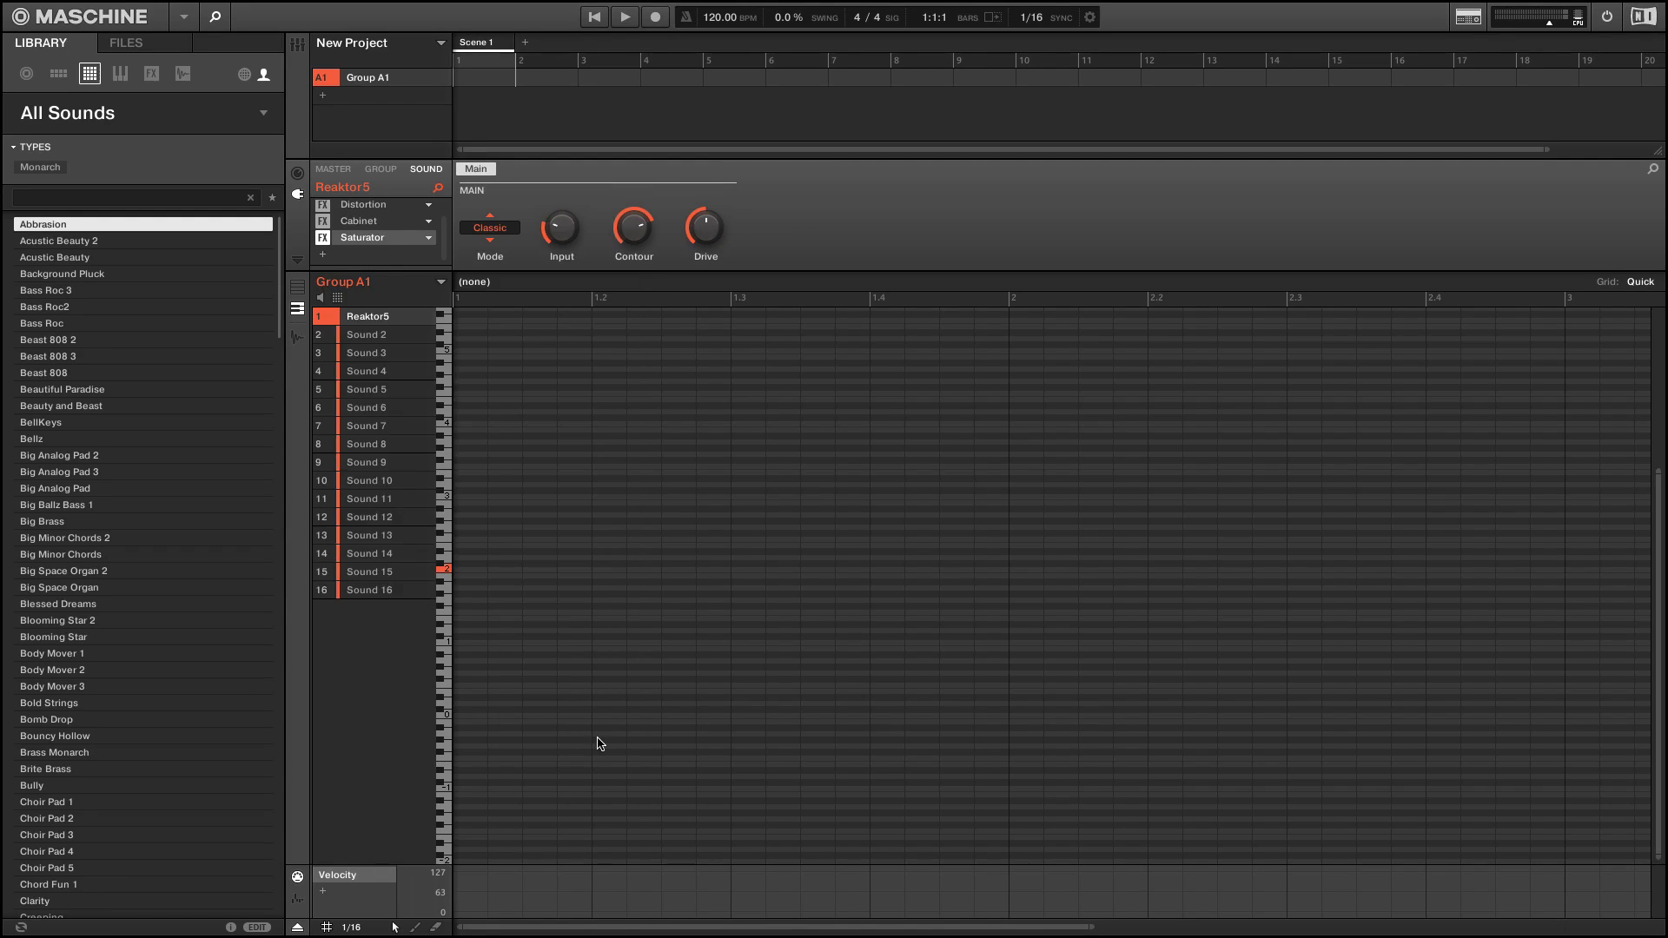
left_click(500, 230)
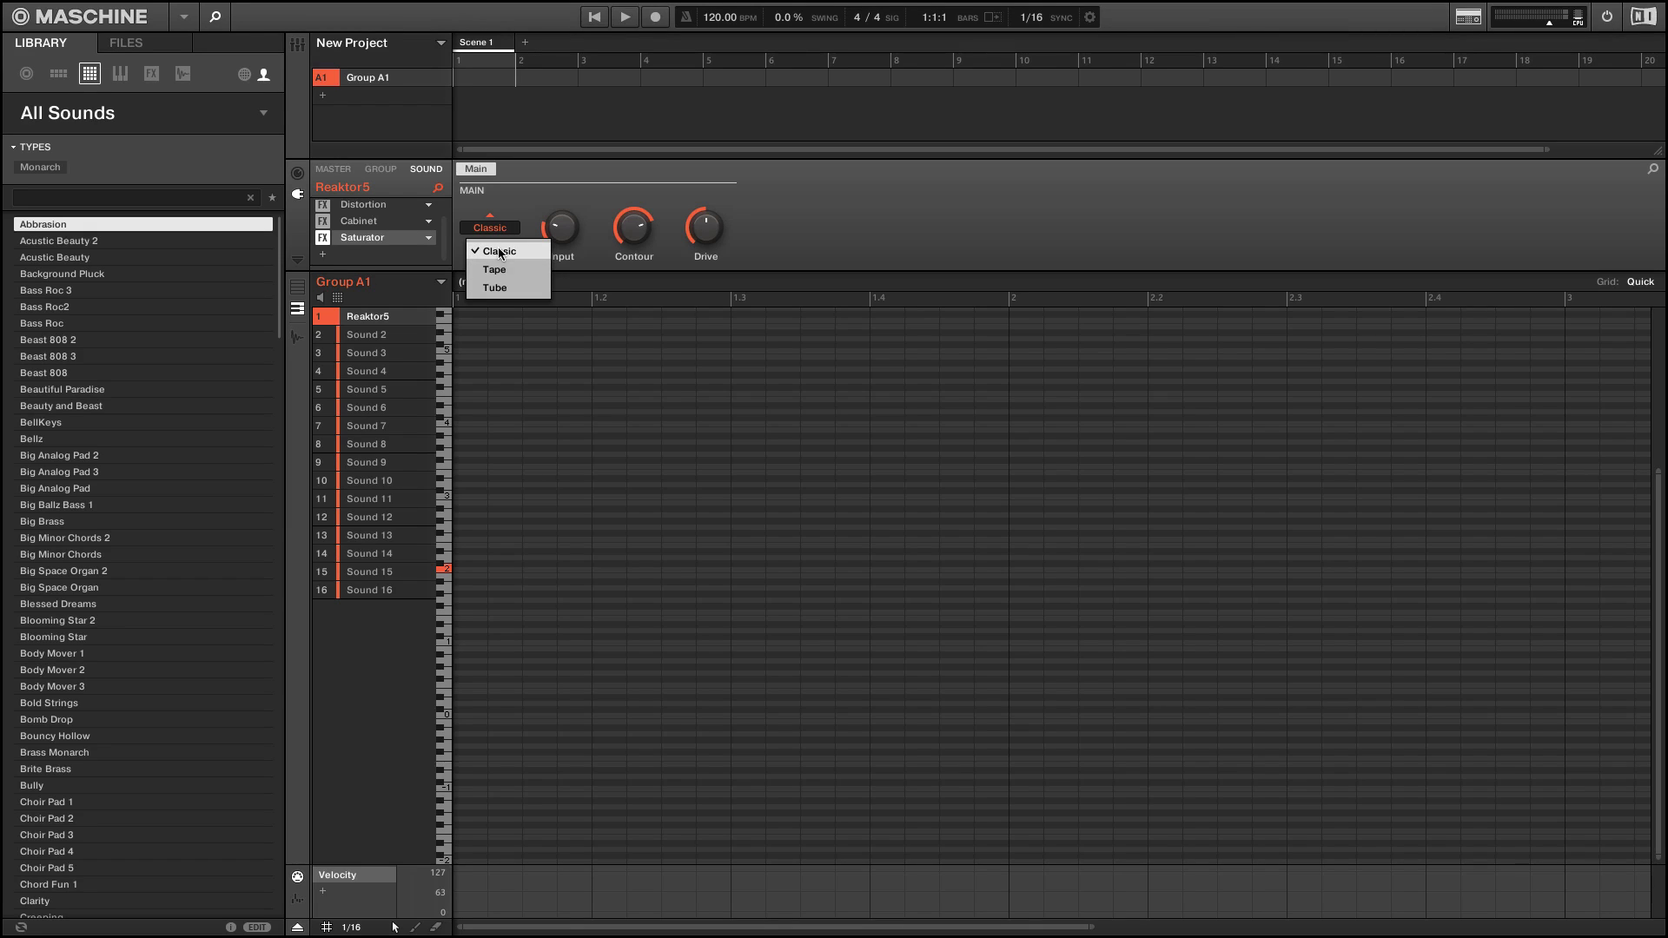
left_click(498, 289)
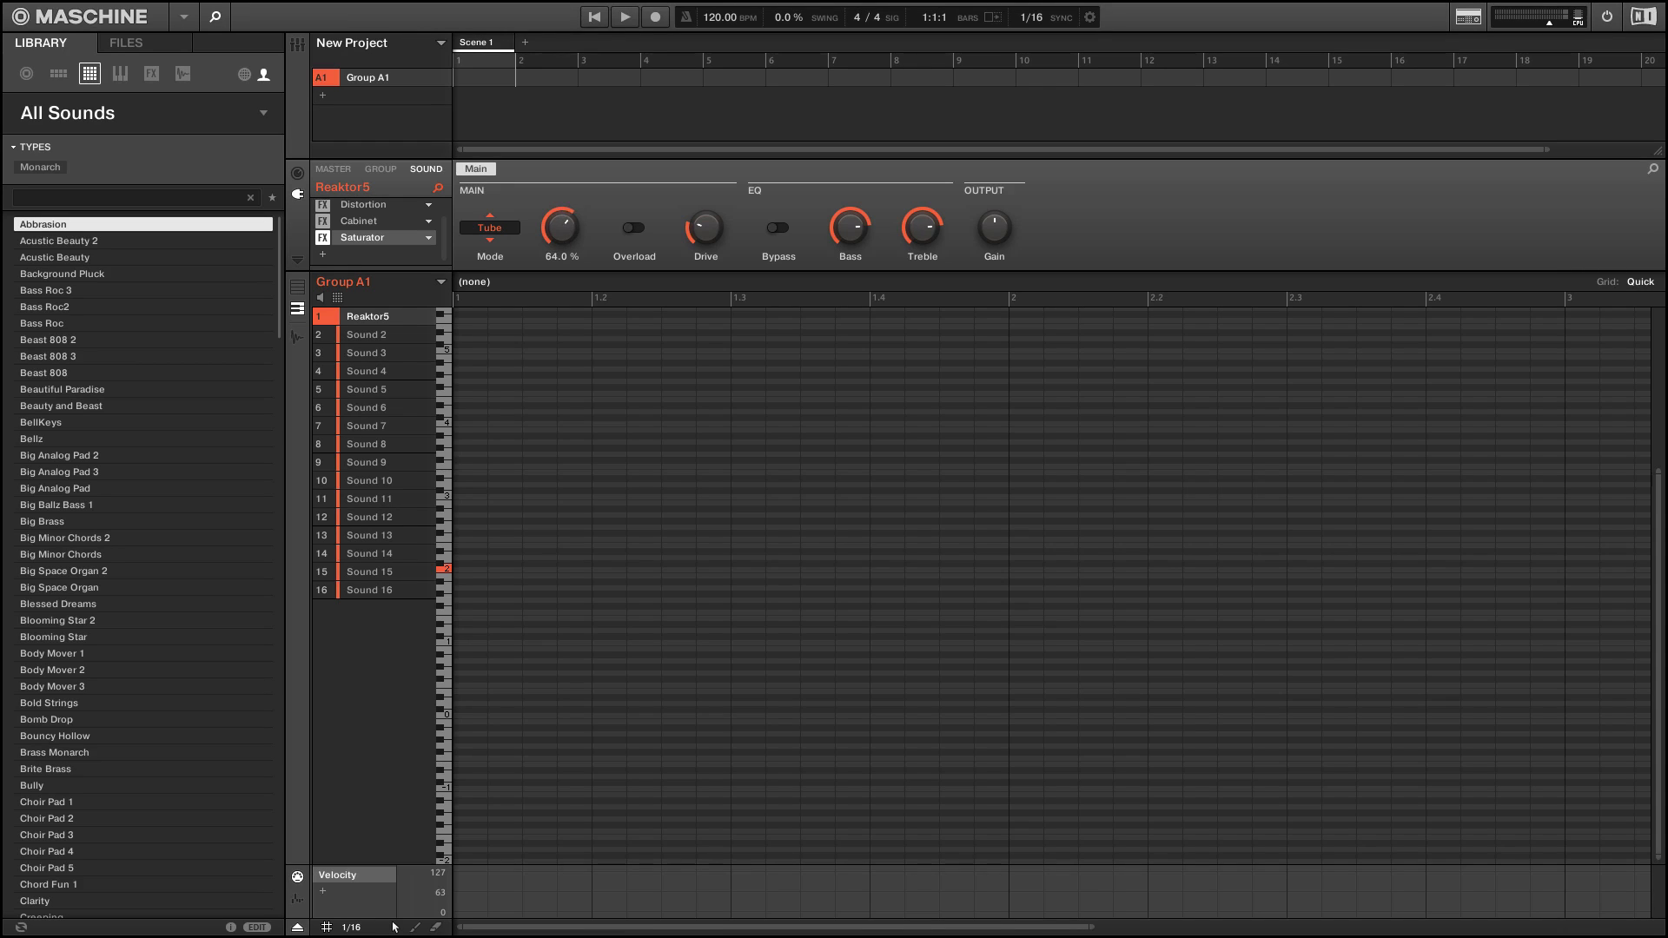
- Turn on the Saturator's Overload, lower its Treble, and set the output Gain to -4.6 dB
left_click(634, 229)
left_click_drag(922, 228, 922, 247)
left_click_drag(997, 221, 996, 228)
left_click_drag(997, 228, 997, 230)
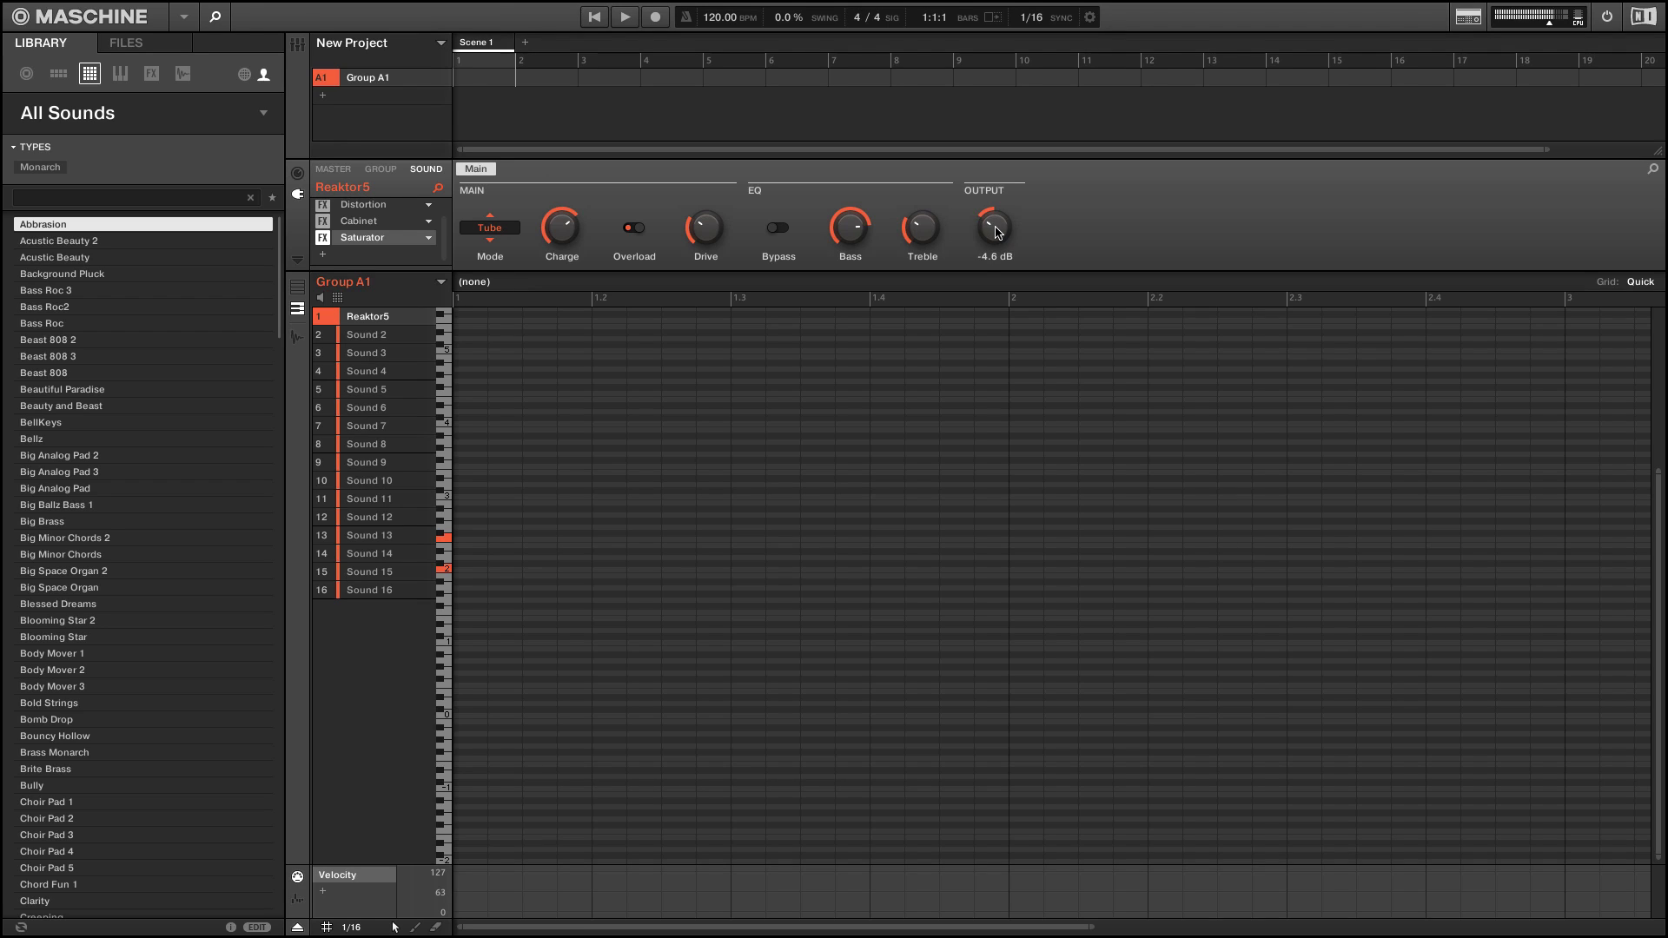